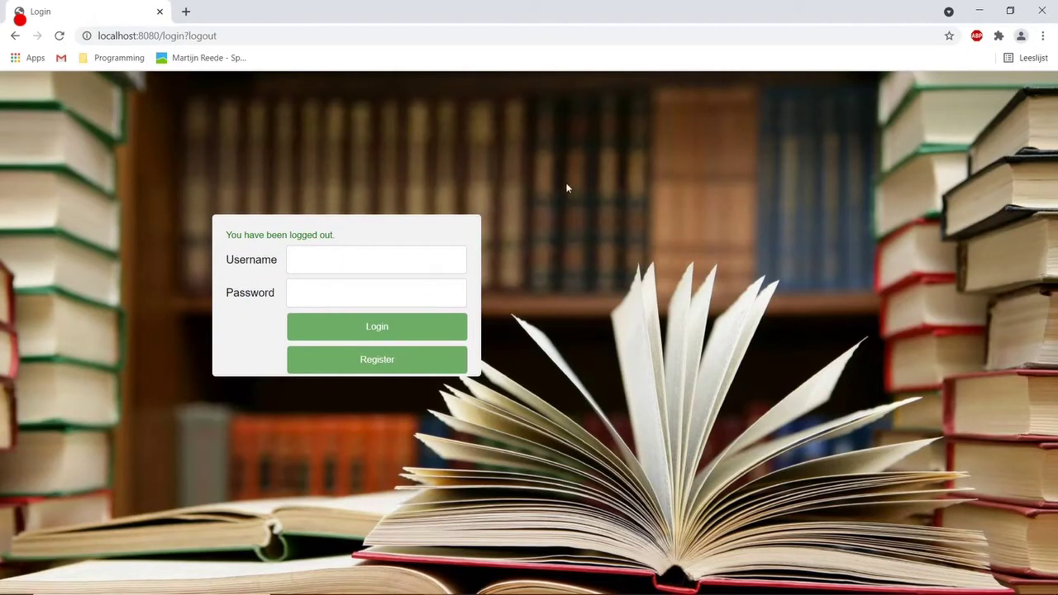
Start a new account with the suggested username, a password and the reader's e-mail address.
{"action": "left_click", "coordinate": [354, 366]}
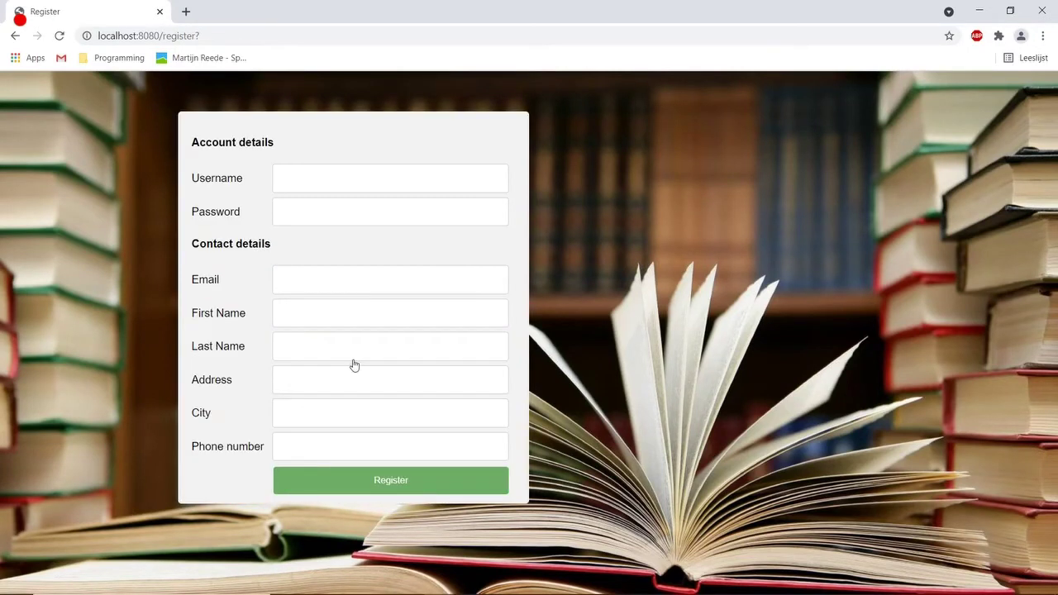
{"action": "left_click", "coordinate": [377, 175]}
{"action": "type", "text": "ma"}
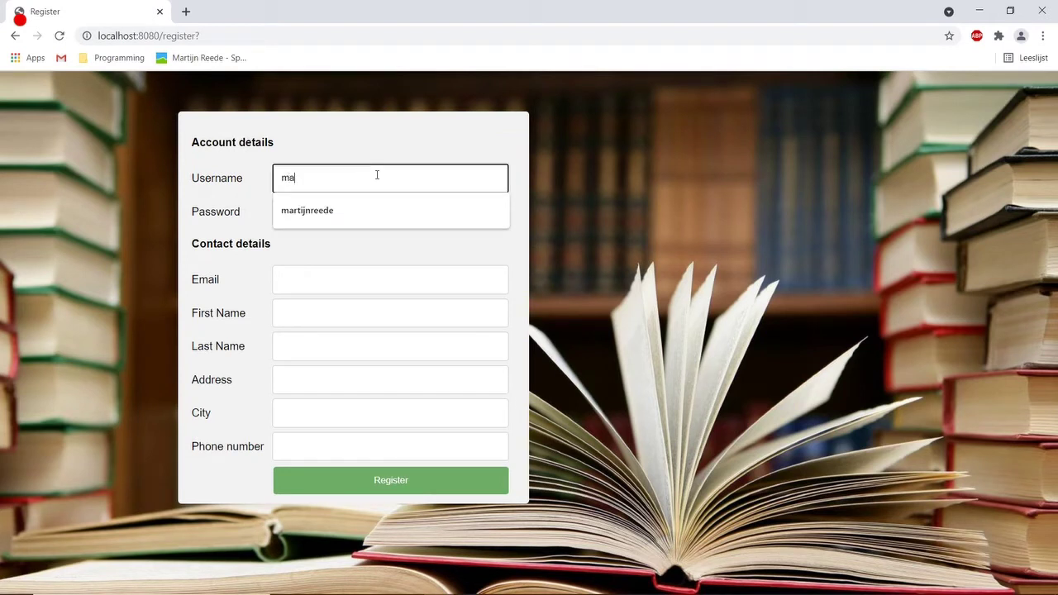
{"action": "key", "text": "Down"}
{"action": "key", "text": "Return"}
{"action": "key", "text": "Tab"}
{"action": "type", "text": "***********"}
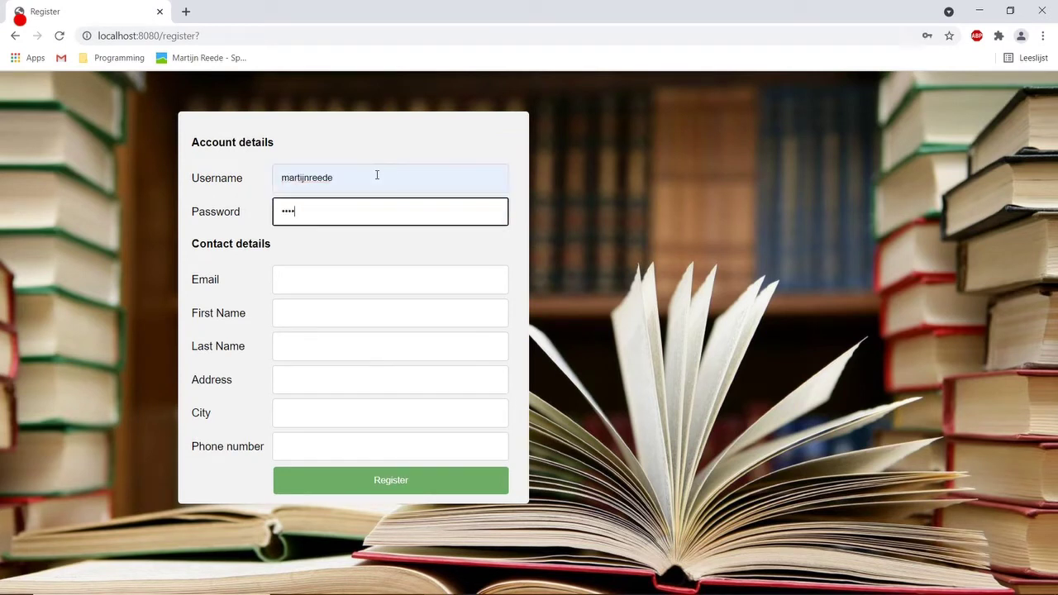
{"action": "key", "text": "Tab"}
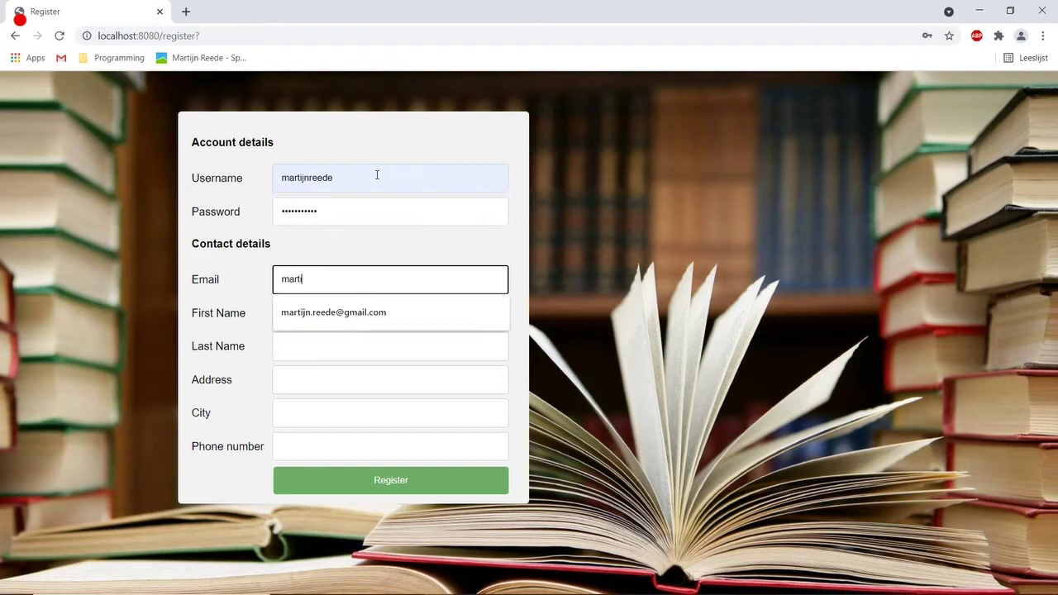
Add the reader's first and last name, street address, city Amsterdam and phone number, then register.
{"action": "key", "text": "Tab"}
{"action": "key", "text": "Tab"}
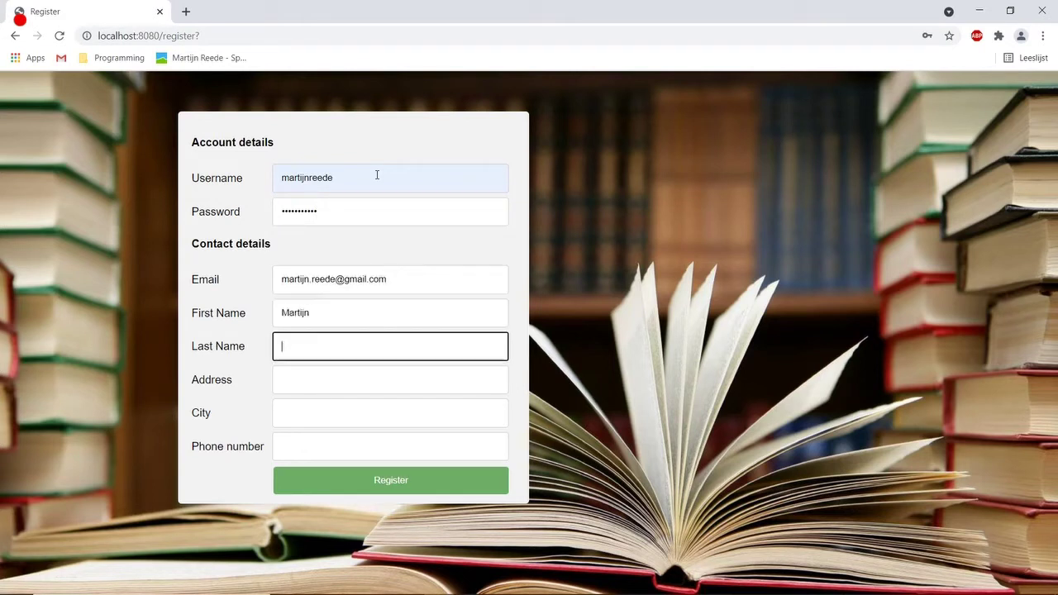
{"action": "key", "text": "Tab"}
{"action": "type", "text": "Test"}
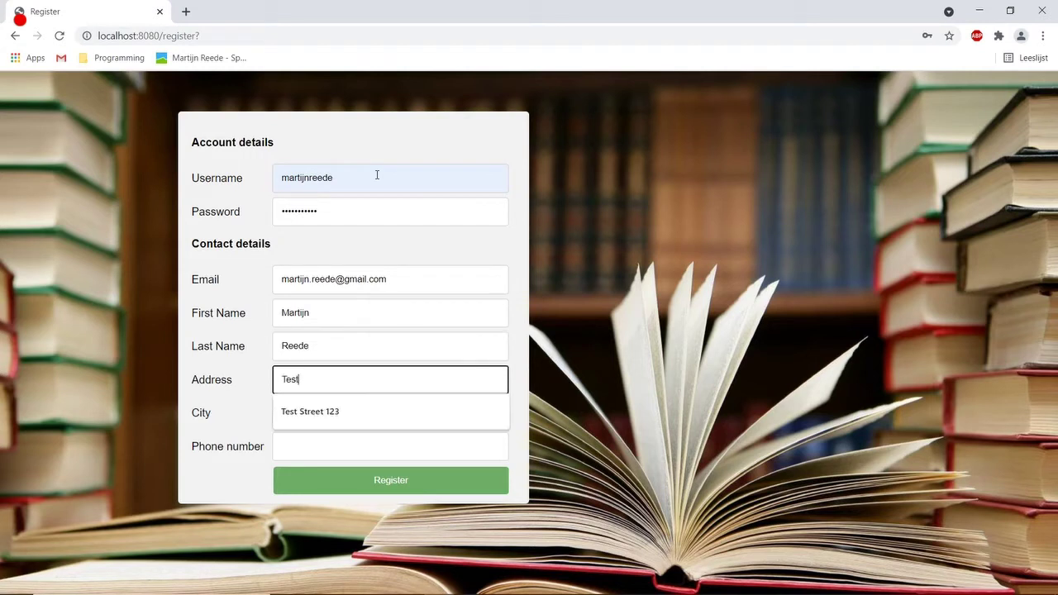
{"action": "key", "text": "Down"}
{"action": "key", "text": "Return"}
{"action": "key", "text": "Tab"}
{"action": "type", "text": "Amsterdam"}
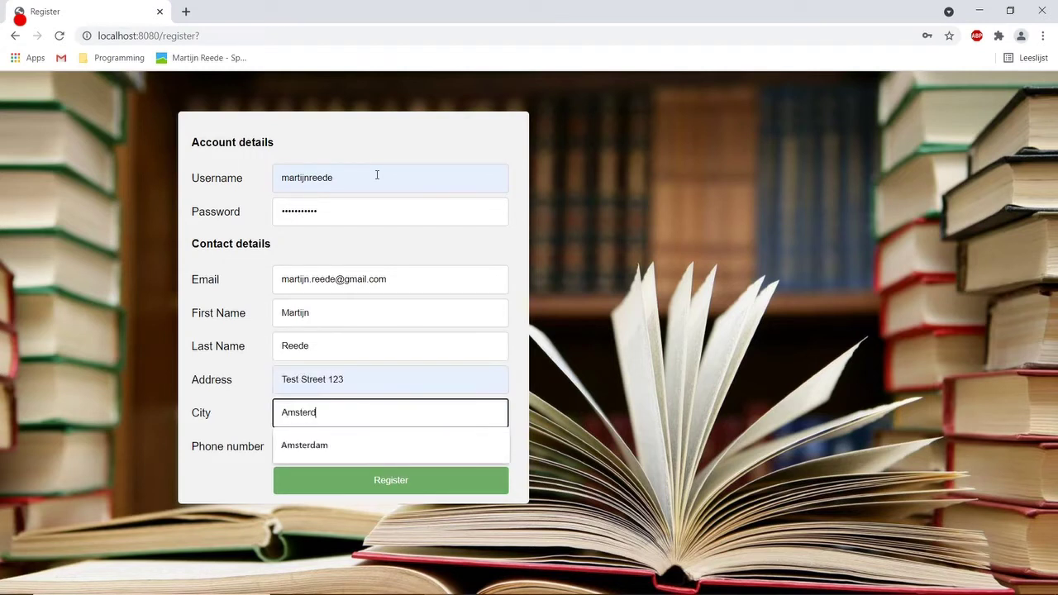
{"action": "key", "text": "Tab"}
{"action": "type", "text": "0"}
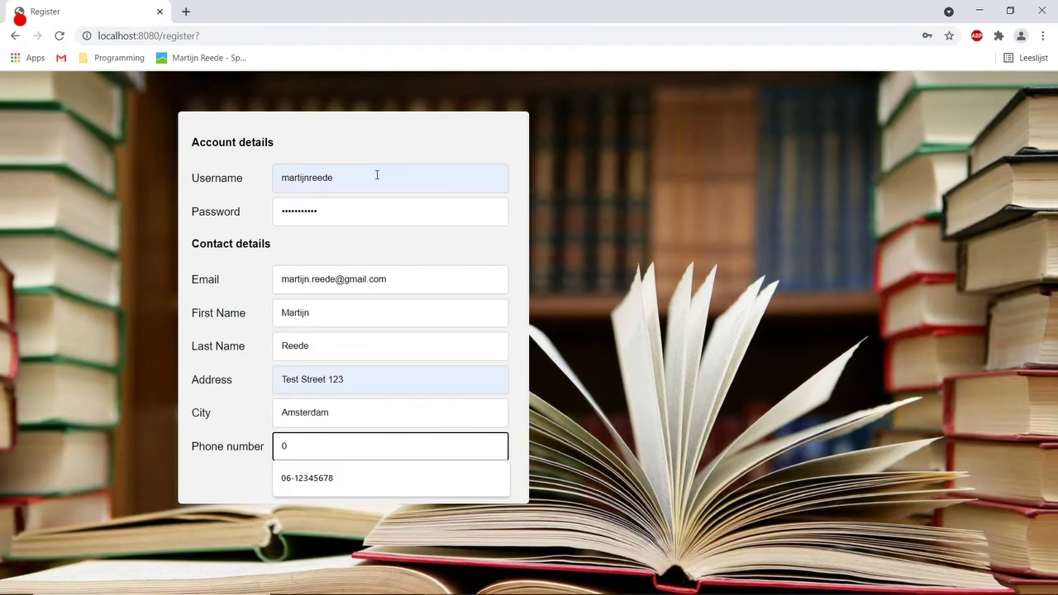
{"action": "key", "text": "Down"}
{"action": "key", "text": "Return"}
{"action": "left_click", "coordinate": [405, 487]}
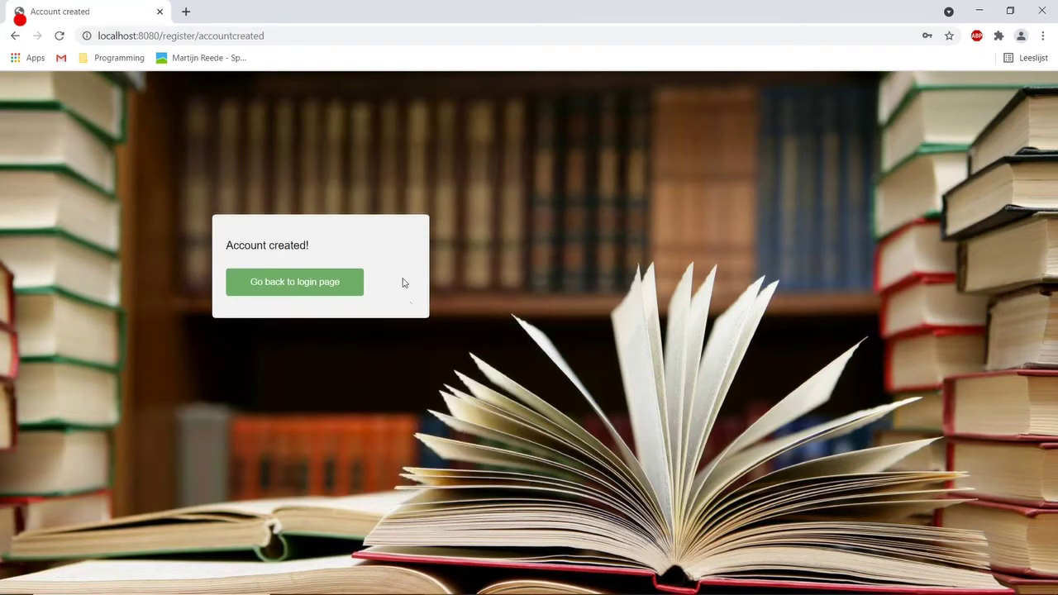
Log in with the newly registered reader's username and password.
{"action": "left_click", "coordinate": [327, 282]}
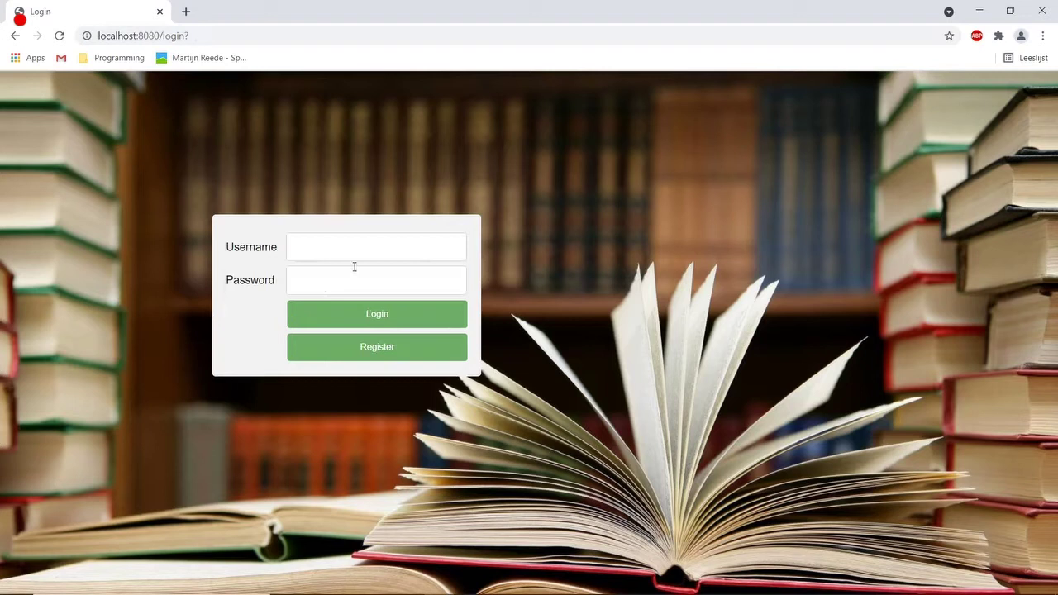
{"action": "left_click", "coordinate": [334, 251]}
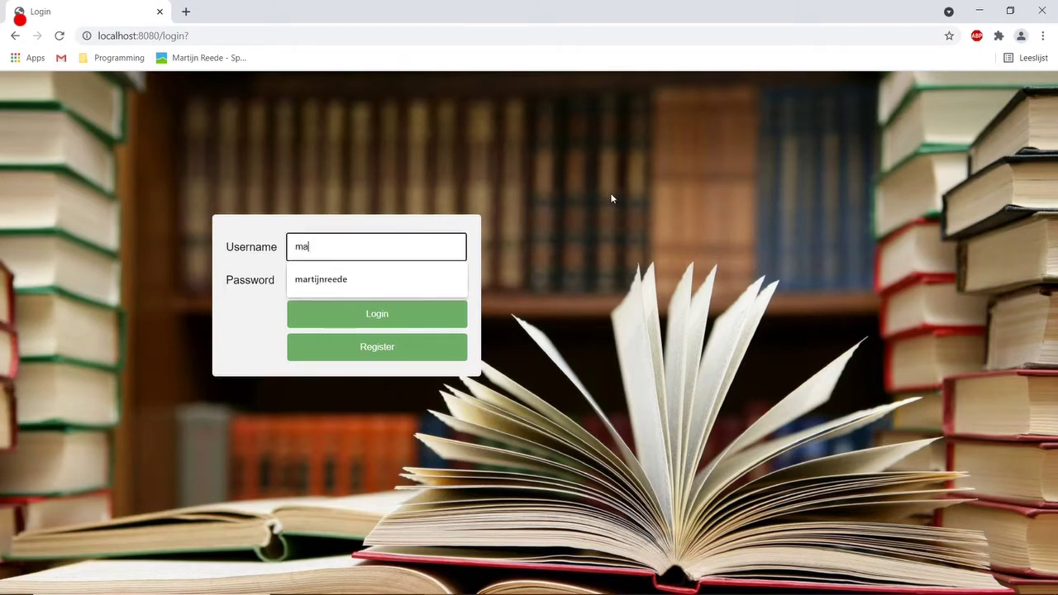
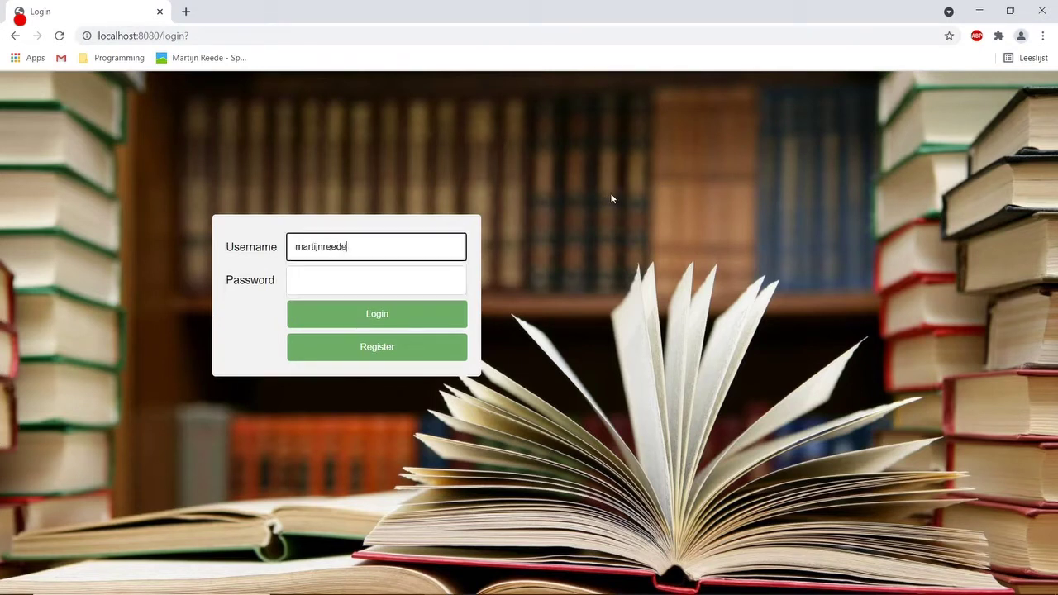
{"action": "key", "text": "Tab"}
{"action": "type", "text": "•••••••••••"}
{"action": "key", "text": "Return"}
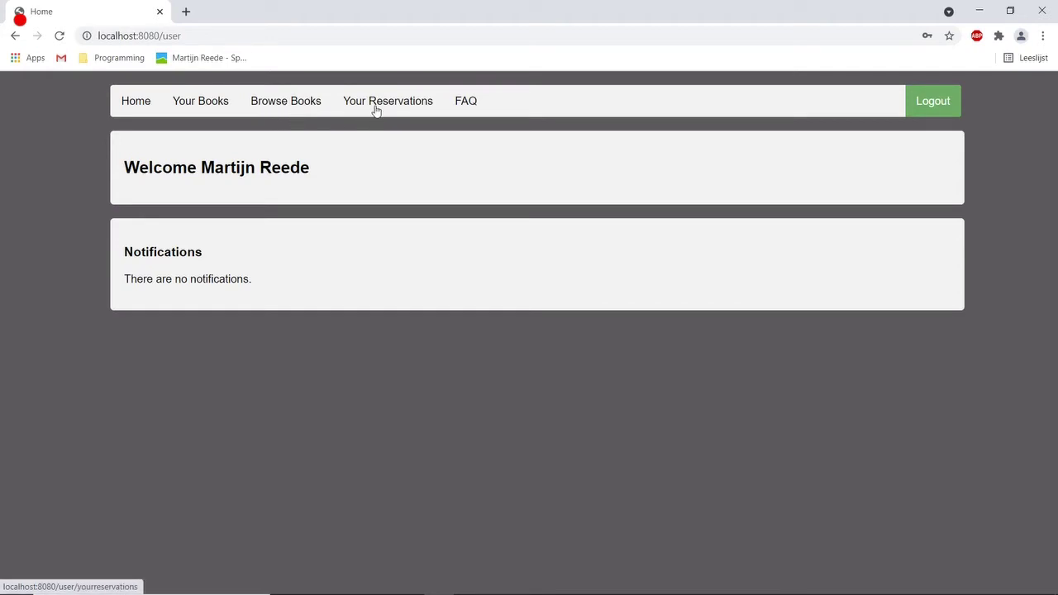
Open the FAQ page about borrowing, reservations, late fines and lost books.
{"action": "left_click", "coordinate": [468, 103]}
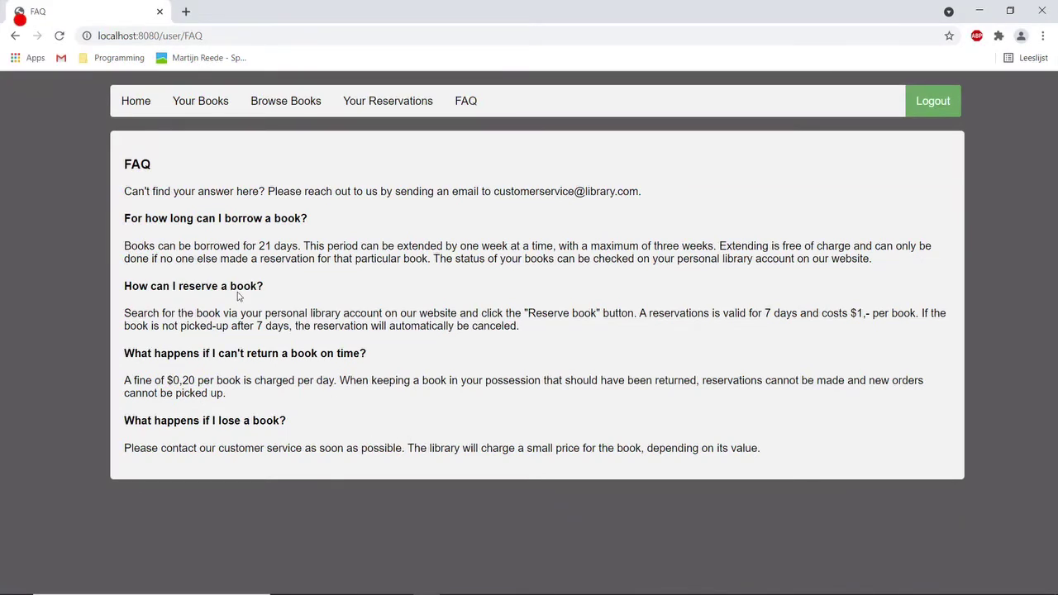
Search Browse Books for titles containing 'code'.
{"action": "left_click", "coordinate": [278, 102]}
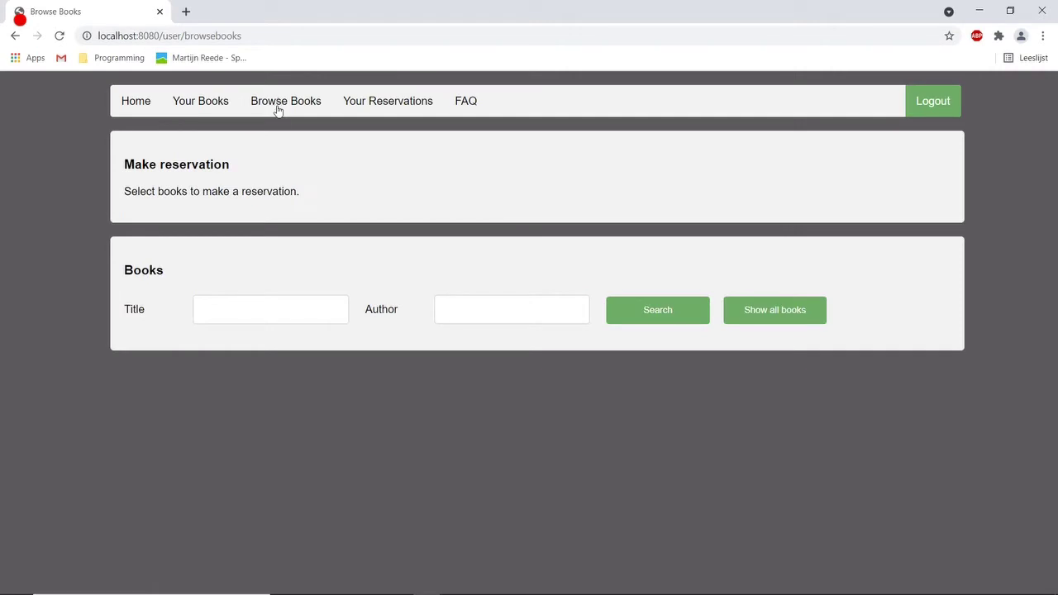
{"action": "left_click", "coordinate": [266, 308]}
{"action": "type", "text": "code"}
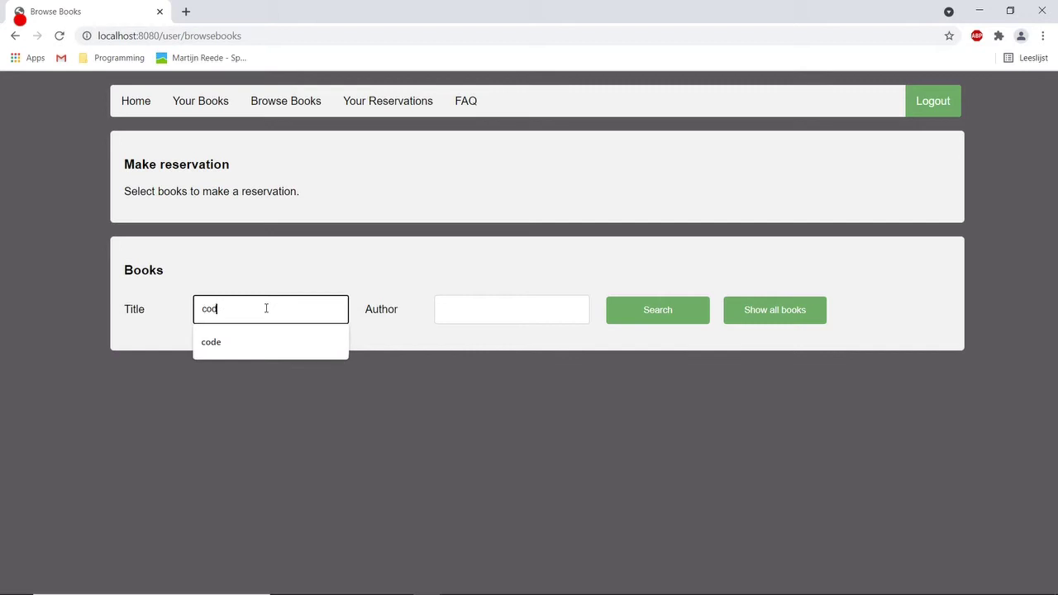
{"action": "left_click", "coordinate": [651, 314]}
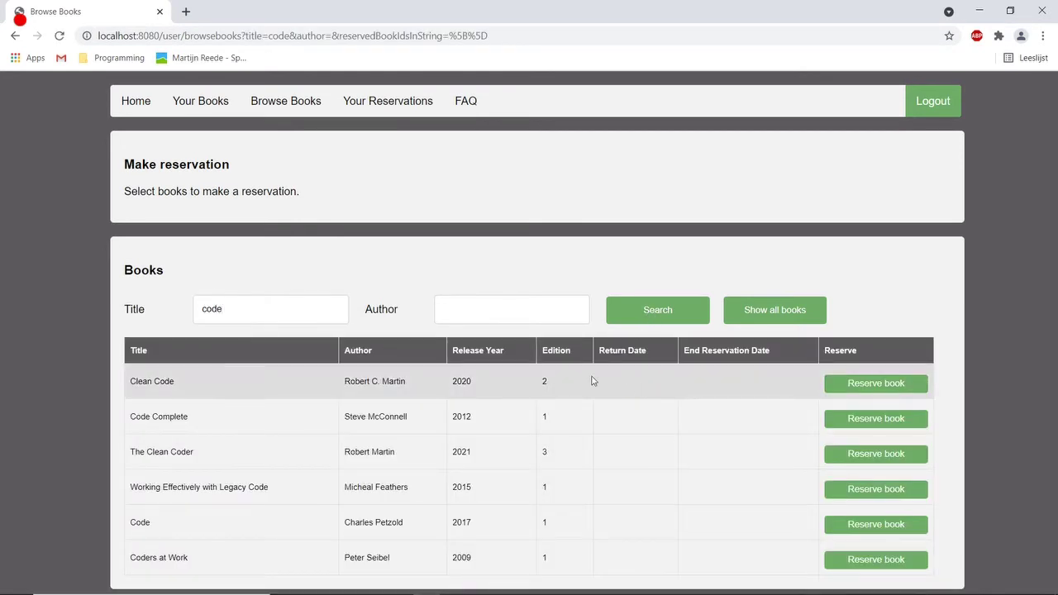
Add Clean Code and Coders at Work to the reservation list.
{"action": "left_click", "coordinate": [875, 384]}
{"action": "scroll", "coordinate": [840, 416], "scroll_direction": "down", "scroll_amount": 1}
{"action": "scroll", "coordinate": [840, 415], "scroll_direction": "down", "scroll_amount": 1}
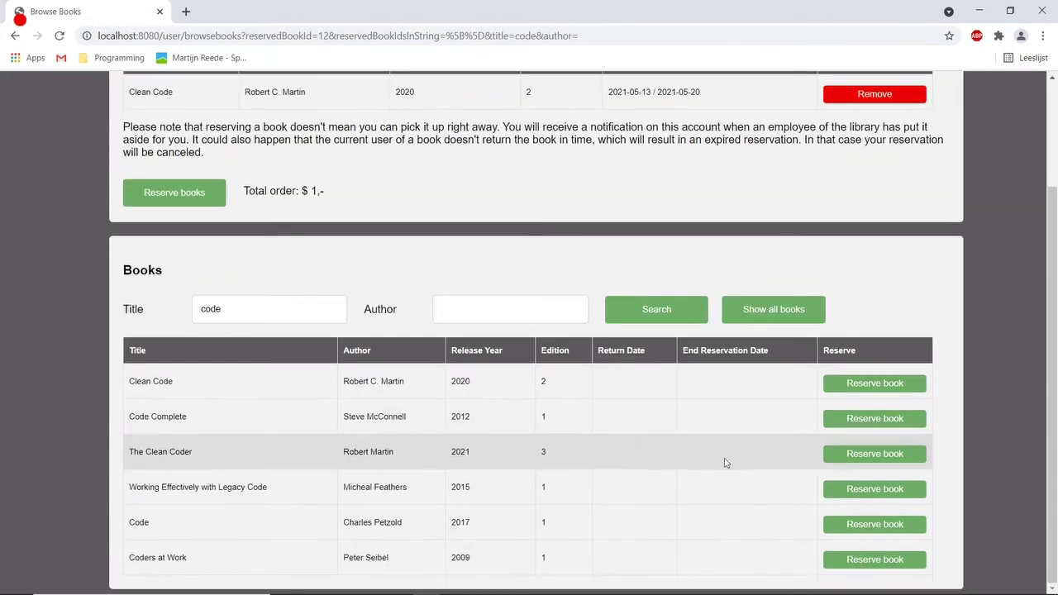
{"action": "left_click", "coordinate": [852, 563]}
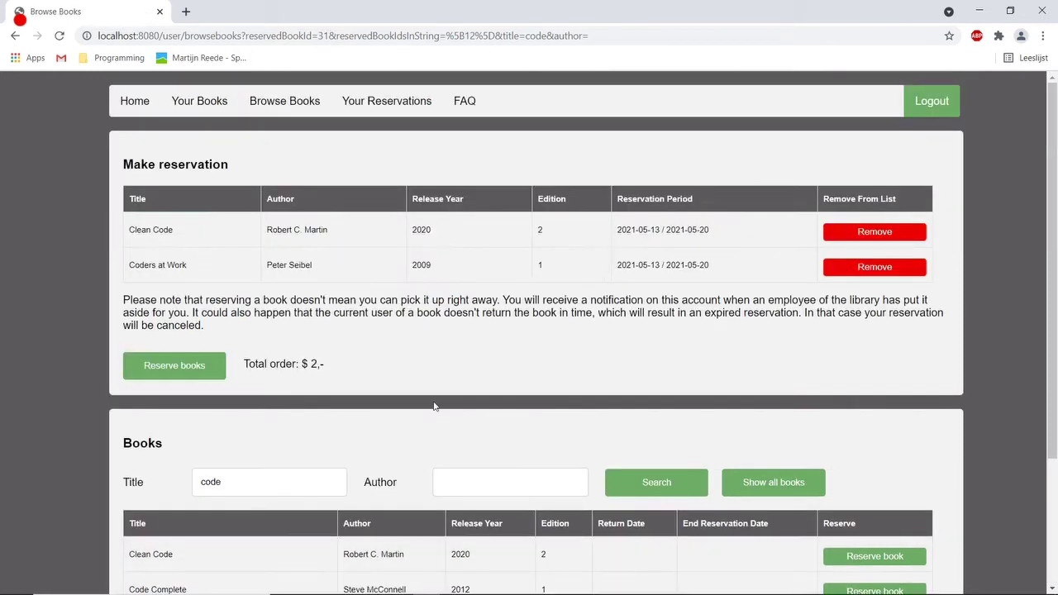
Pay for and complete the reservation of Clean Code and Coders at Work.
{"action": "left_click", "coordinate": [184, 374]}
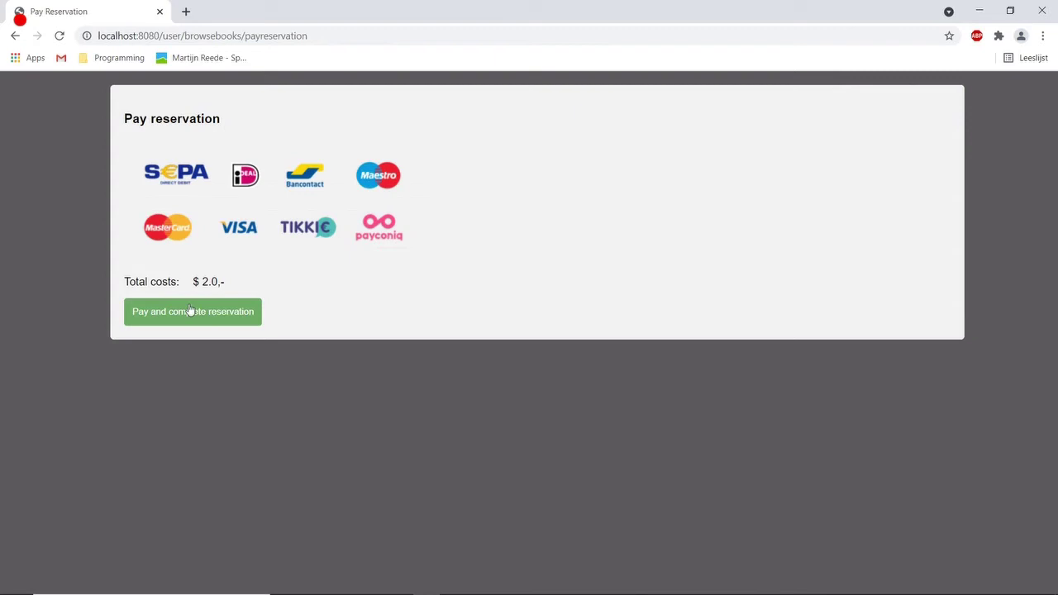
{"action": "left_click", "coordinate": [183, 311]}
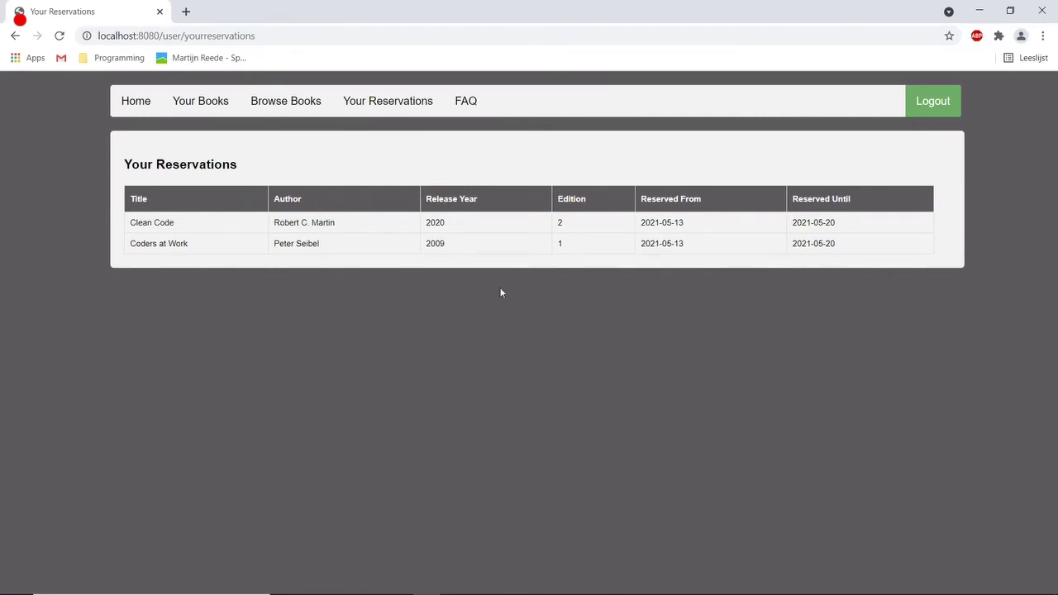
Log out of the reader account and log in with the employee account.
{"action": "left_click", "coordinate": [931, 102]}
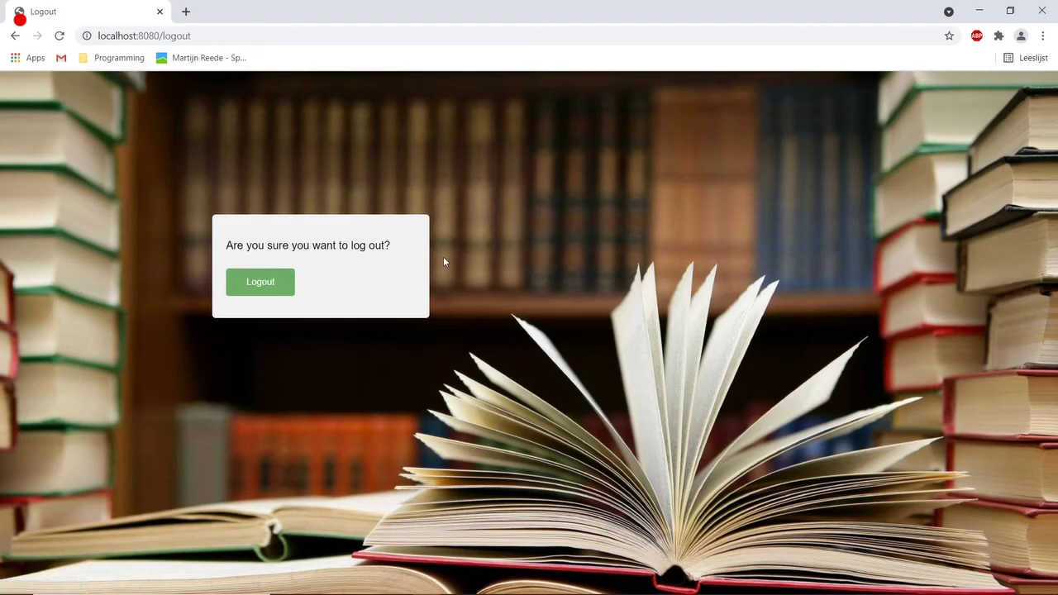
{"action": "left_click", "coordinate": [257, 290]}
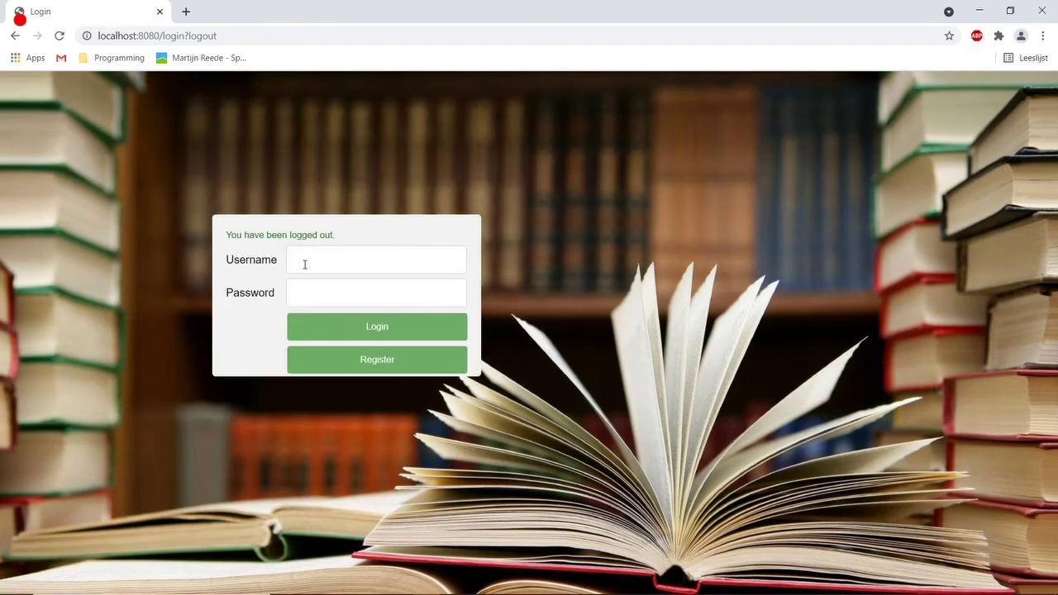
{"action": "left_click", "coordinate": [304, 265]}
{"action": "type", "text": "employee"}
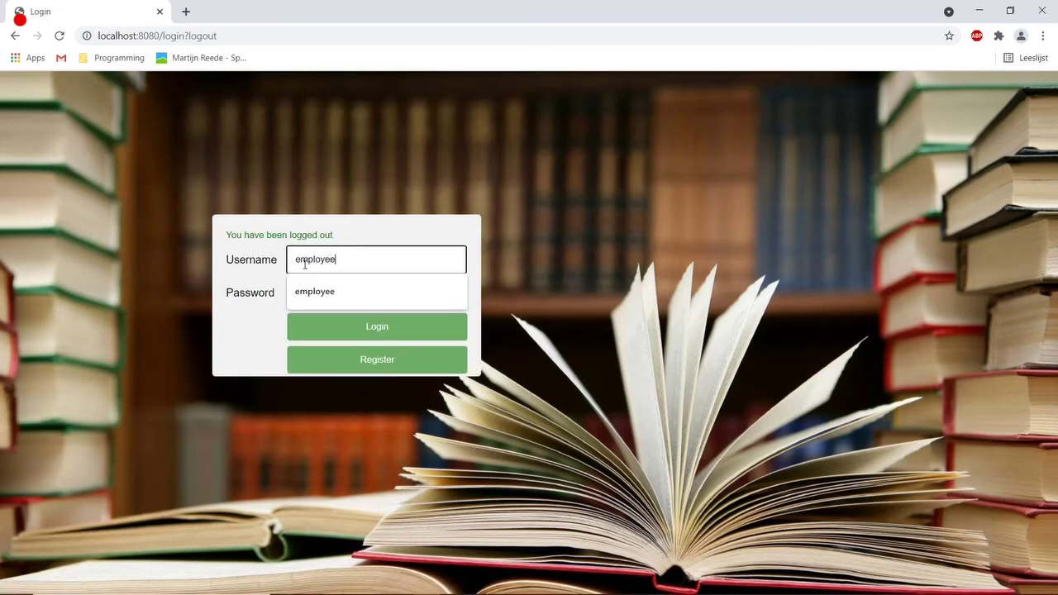
{"action": "key", "text": "Tab"}
{"action": "type", "text": "ee"}
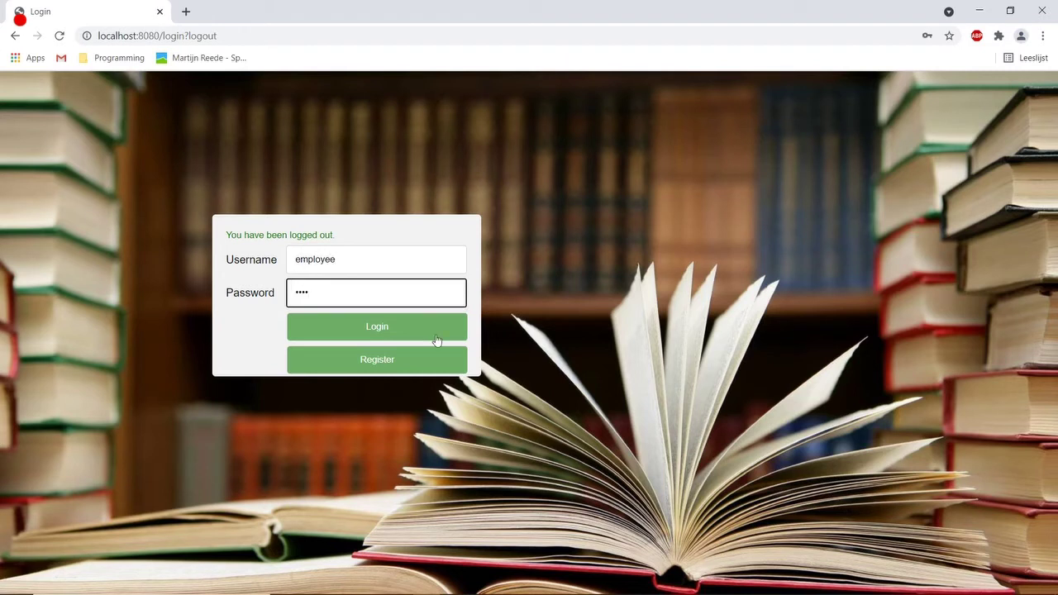
{"action": "left_click", "coordinate": [422, 332]}
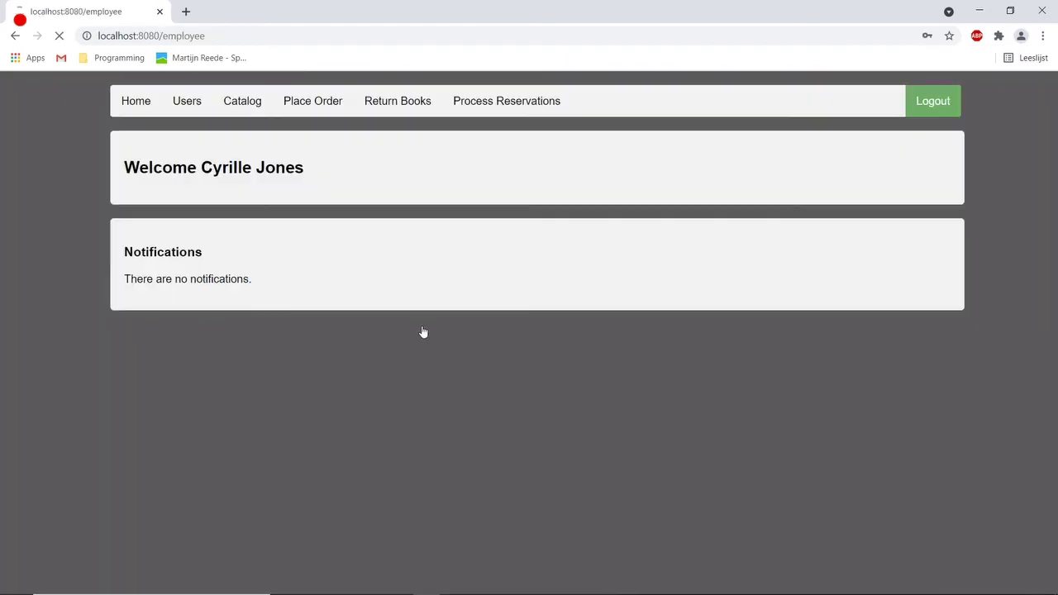
Mark the Clean Code and Coders at Work reservations as ready for pick-up.
{"action": "left_click", "coordinate": [497, 103]}
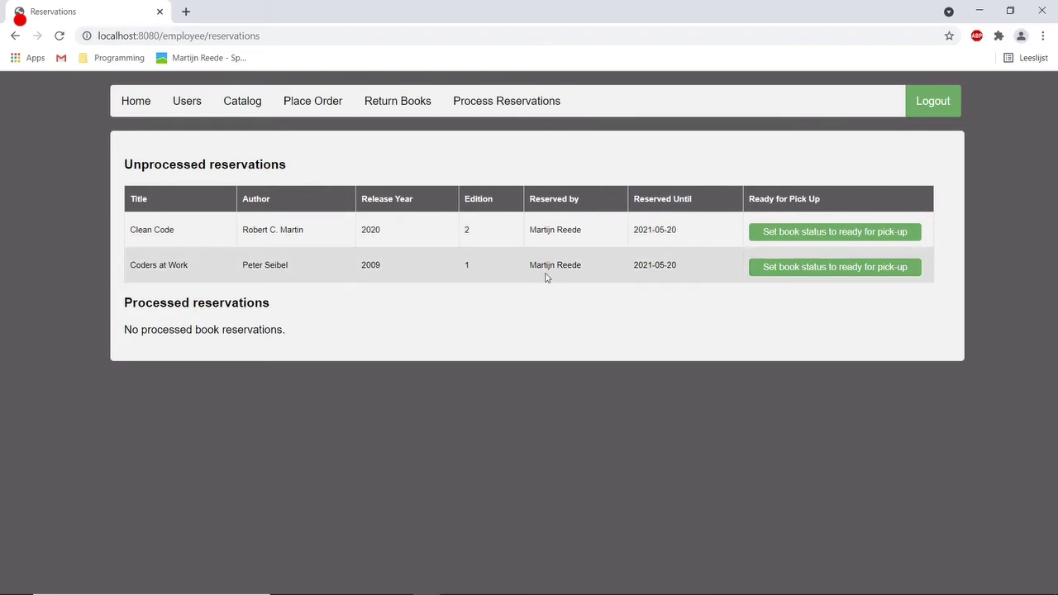
{"action": "left_click", "coordinate": [780, 235]}
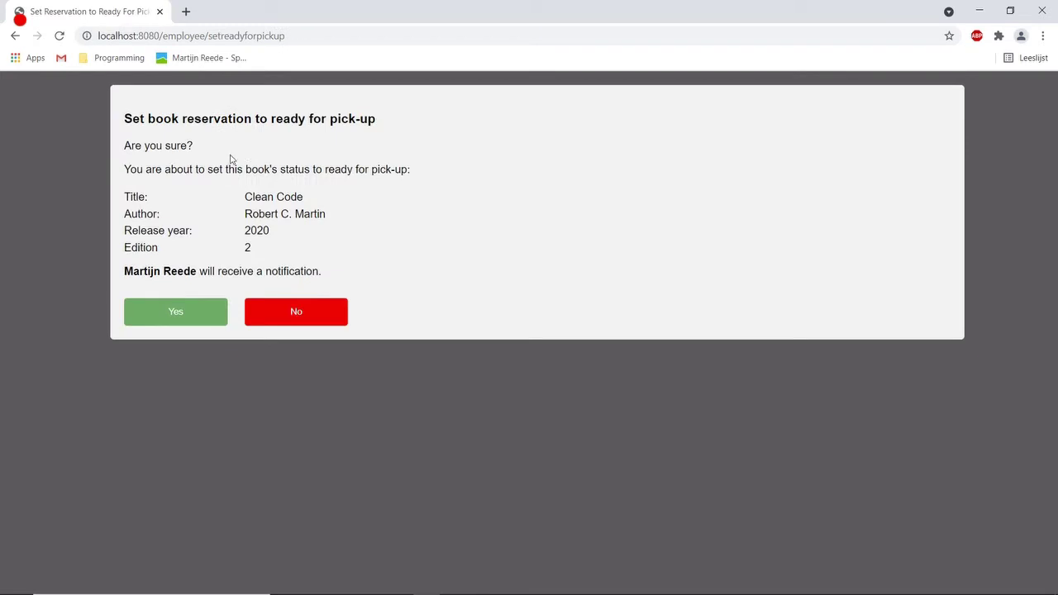
{"action": "left_click", "coordinate": [173, 318]}
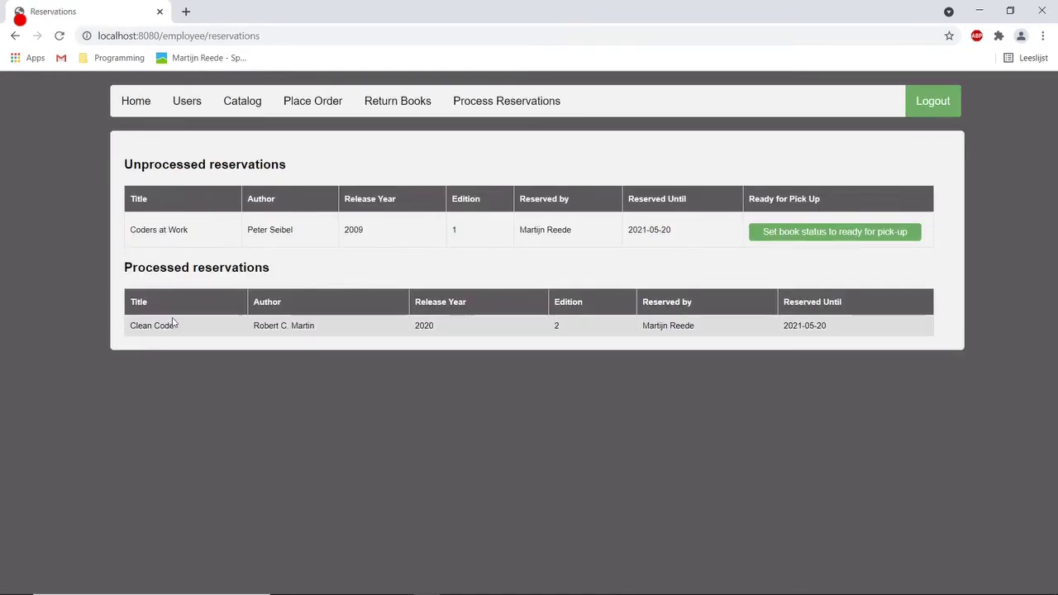
{"action": "left_click", "coordinate": [844, 235]}
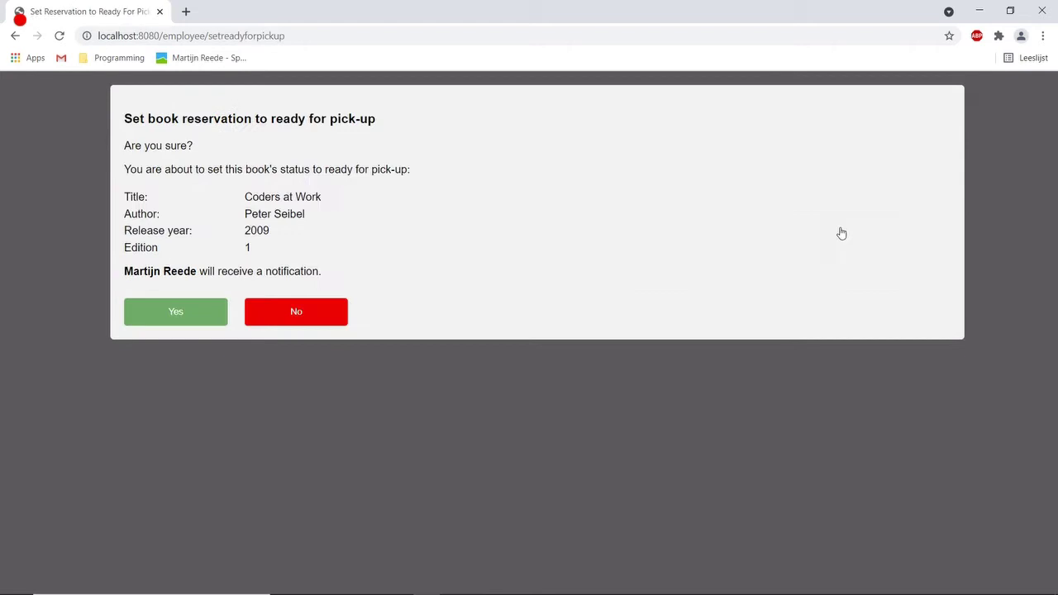
{"action": "left_click", "coordinate": [175, 317]}
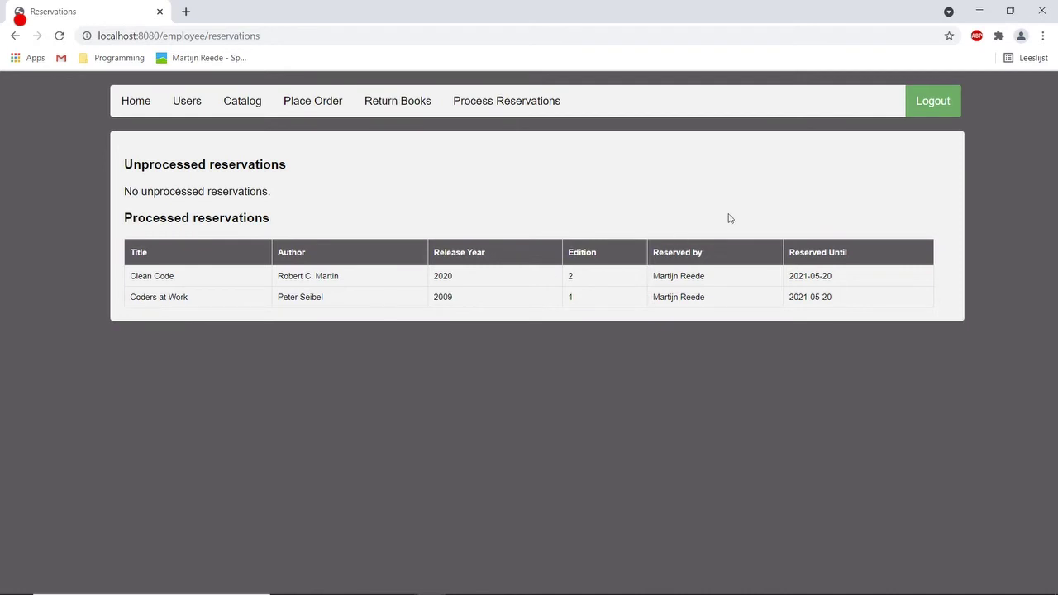
{"action": "left_click", "coordinate": [933, 103]}
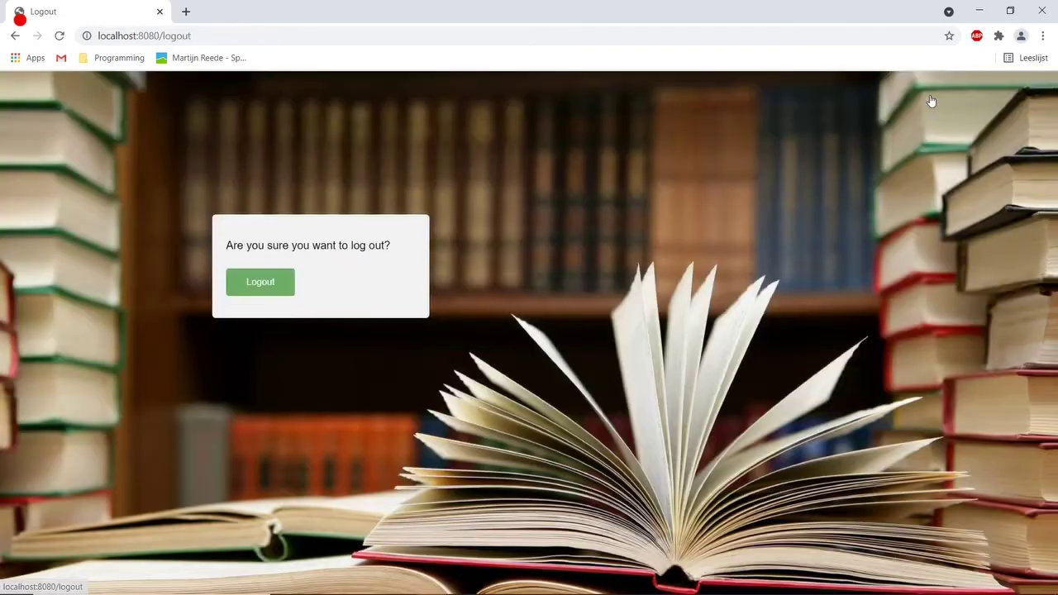
Confirm logout and log back in with the reader's username and password.
{"action": "left_click", "coordinate": [272, 283]}
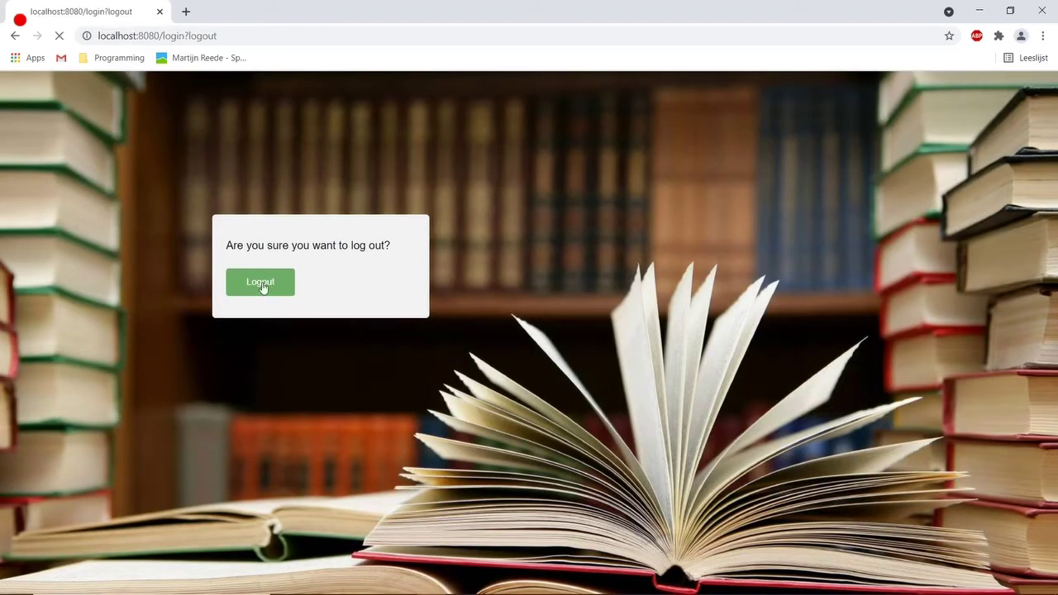
{"action": "left_click", "coordinate": [331, 253]}
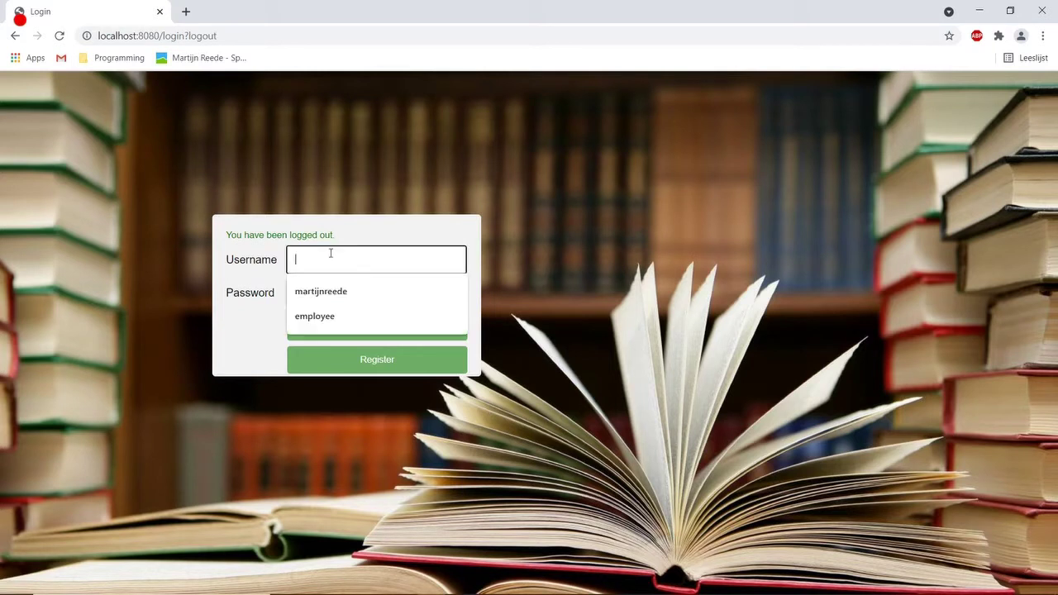
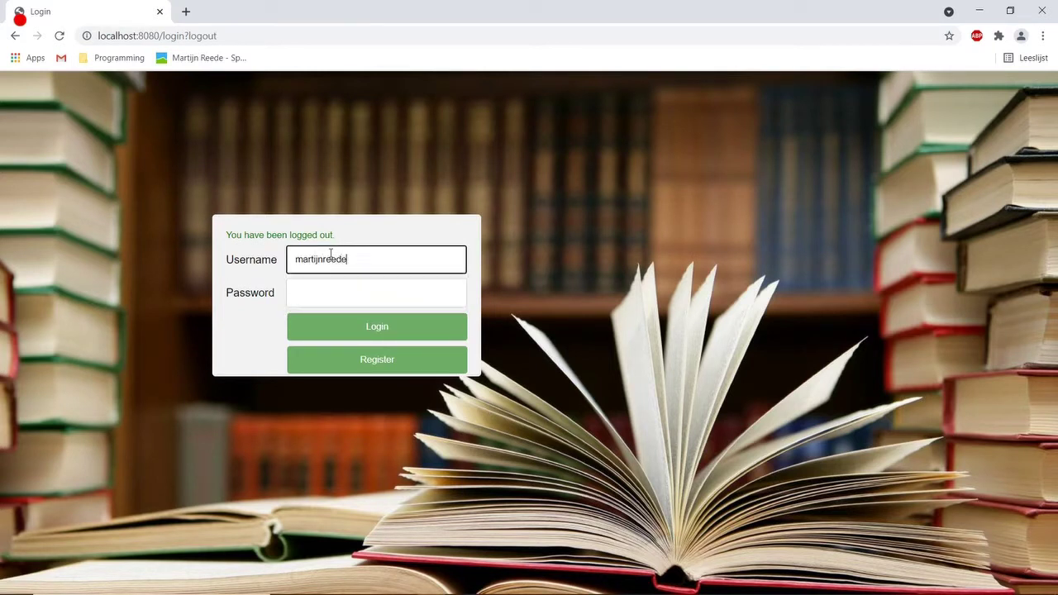
{"action": "key", "text": "Tab"}
{"action": "type", "text": "p"}
{"action": "key", "text": "Return"}
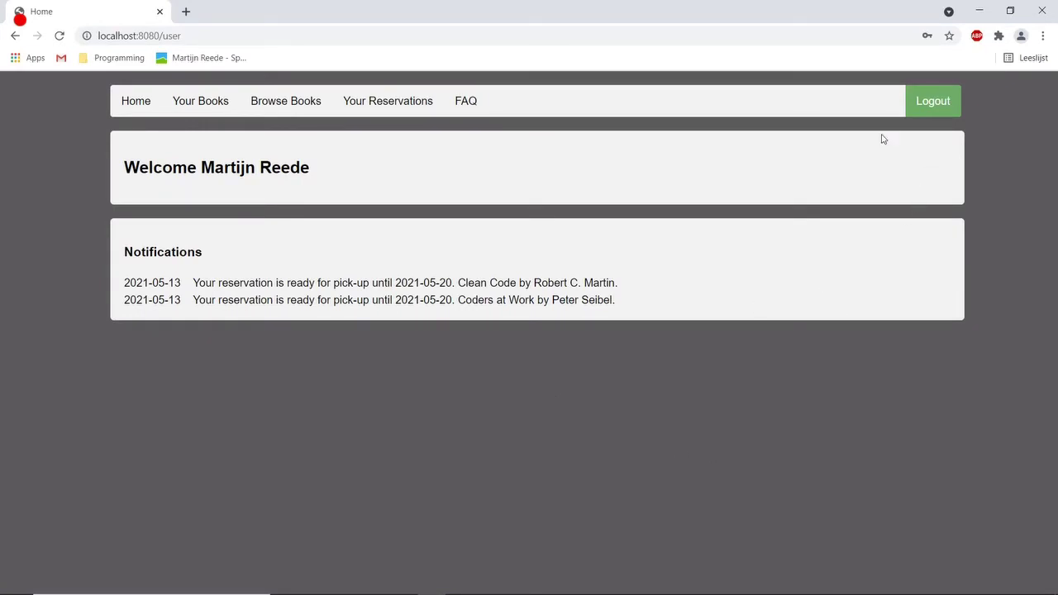
Switch to the employee account and open Place Order's member first-name search.
{"action": "left_click", "coordinate": [937, 101]}
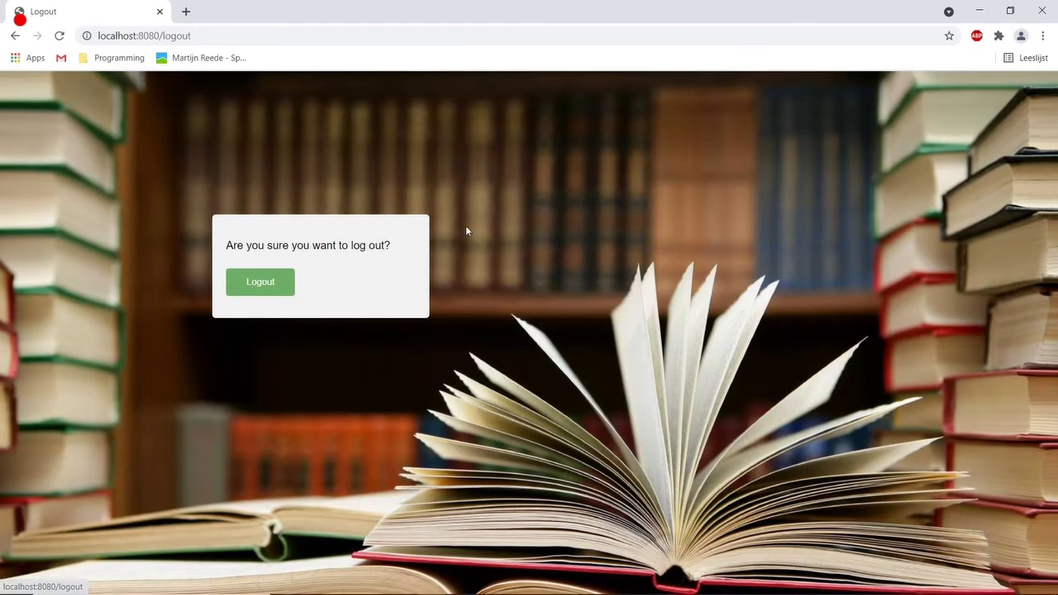
{"action": "left_click", "coordinate": [242, 291]}
{"action": "left_click", "coordinate": [347, 261]}
{"action": "type", "text": "e"}
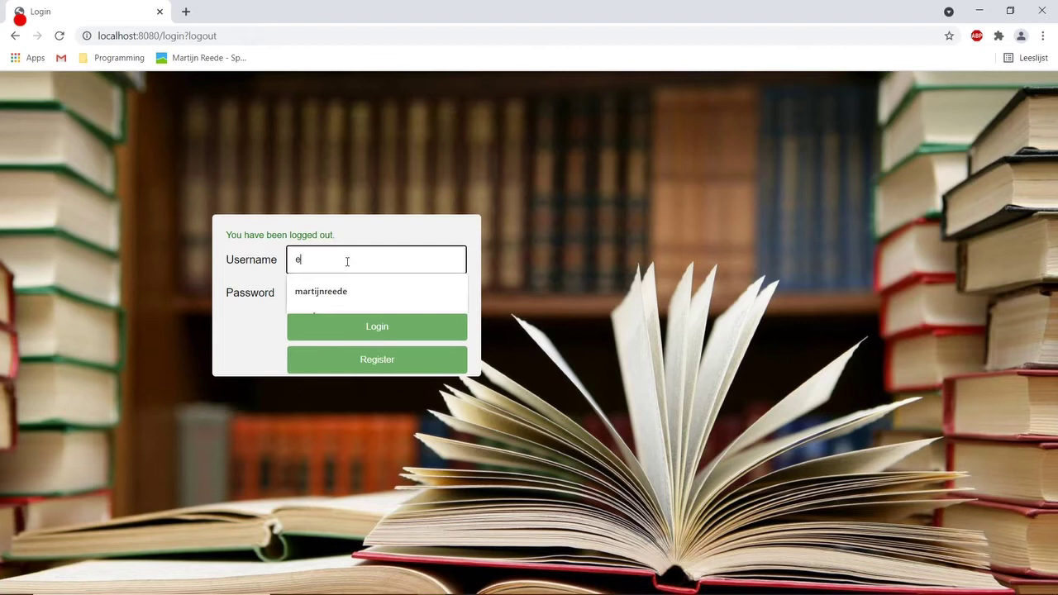
{"action": "type", "text": "mployee"}
{"action": "key", "text": "Tab"}
{"action": "type", "text": "e"}
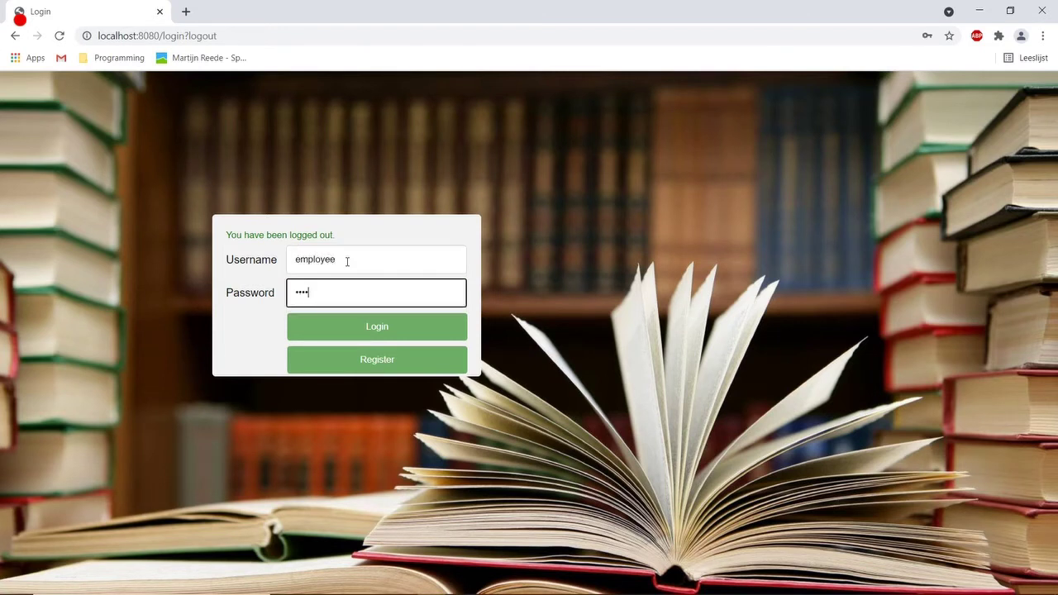
{"action": "key", "text": "Return"}
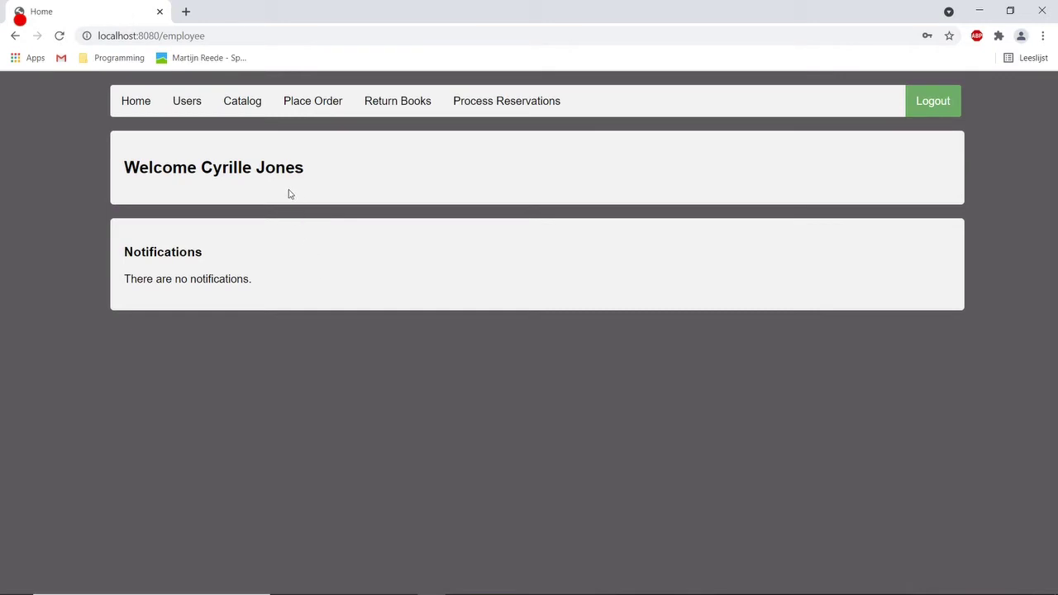
{"action": "left_click", "coordinate": [311, 106]}
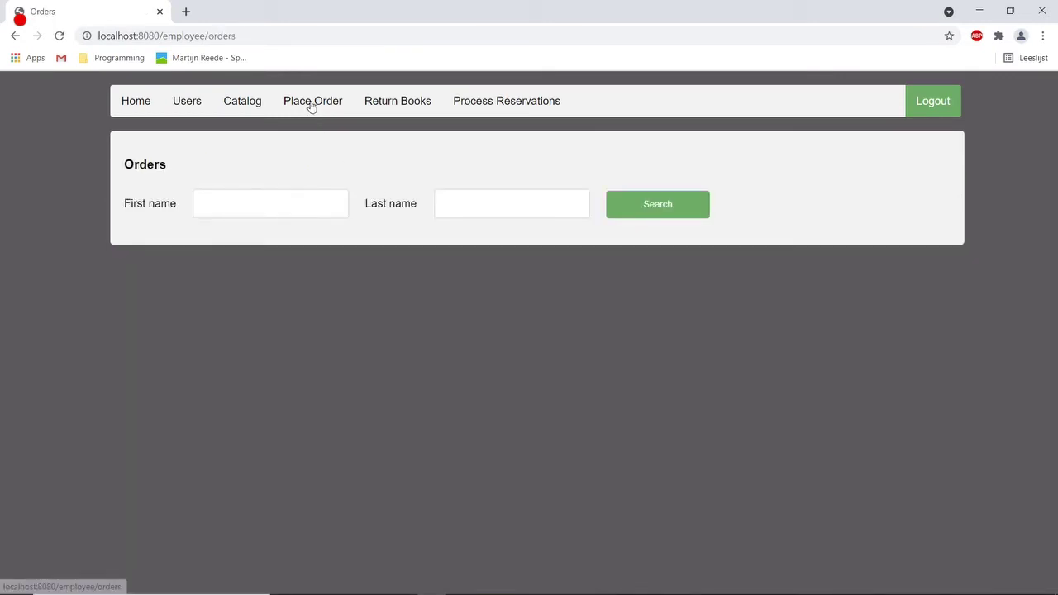
{"action": "left_click", "coordinate": [291, 210]}
Search for the member by first and last name and select them for the order.
{"action": "key", "text": "Tab"}
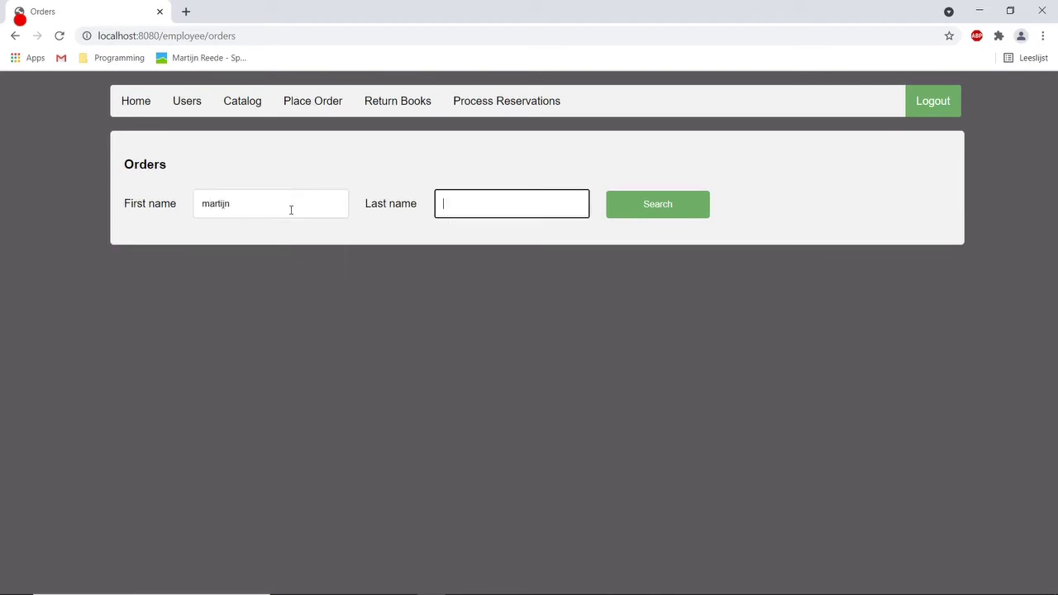
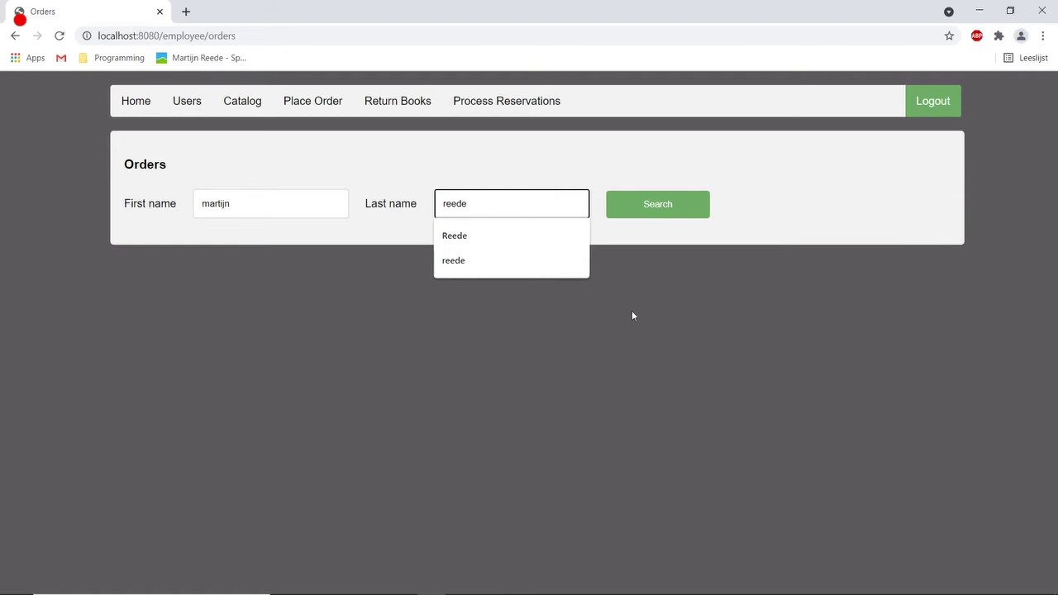
{"action": "left_click", "coordinate": [632, 312]}
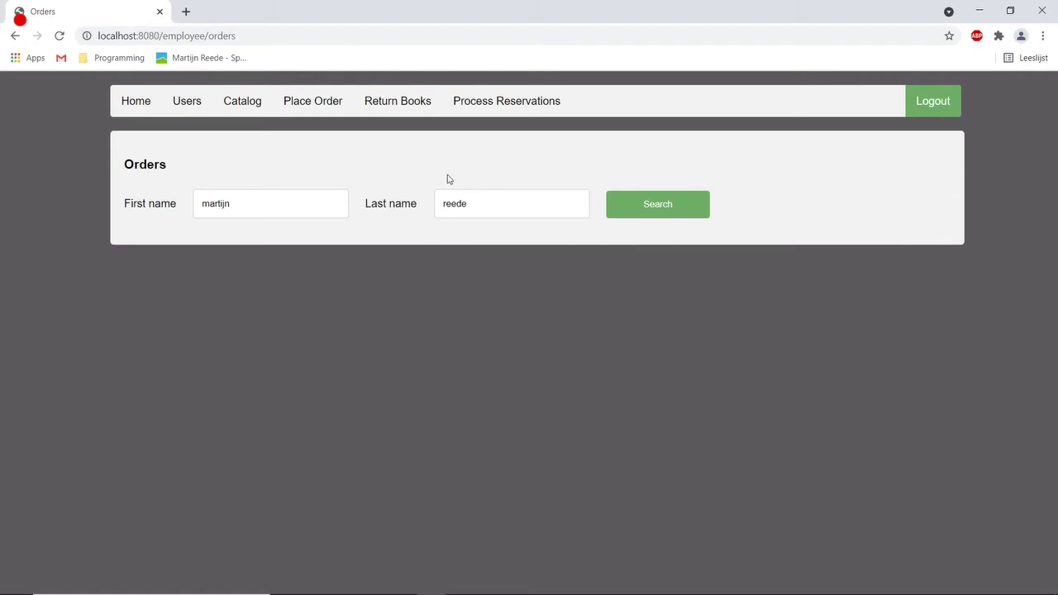
{"action": "left_click", "coordinate": [627, 217]}
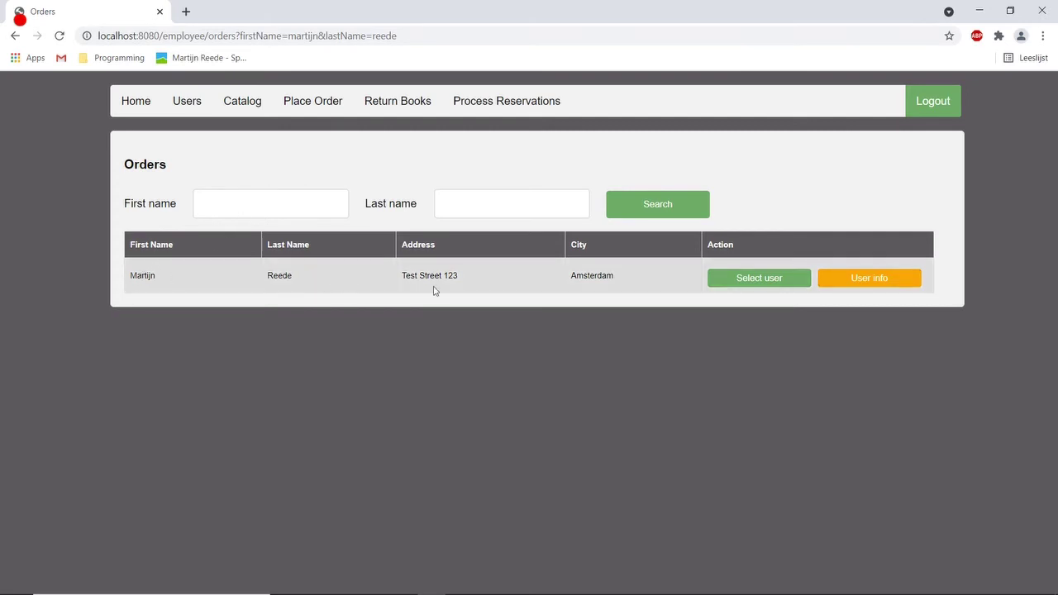
{"action": "left_click", "coordinate": [753, 282]}
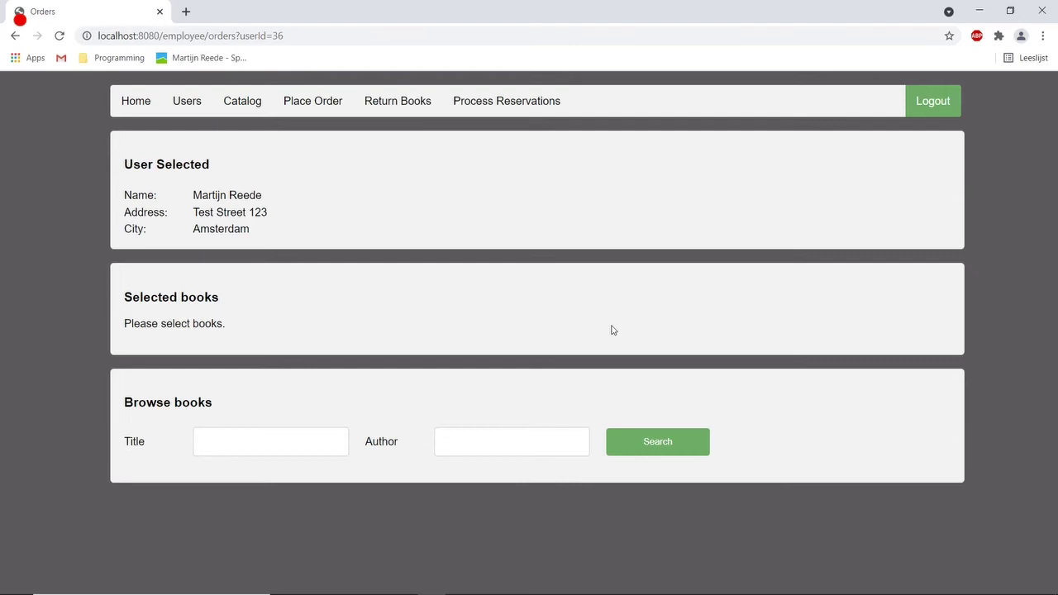
Search titles for 'code', add Clean Code and Coders at Work, and confirm the order.
{"action": "left_click", "coordinate": [241, 435]}
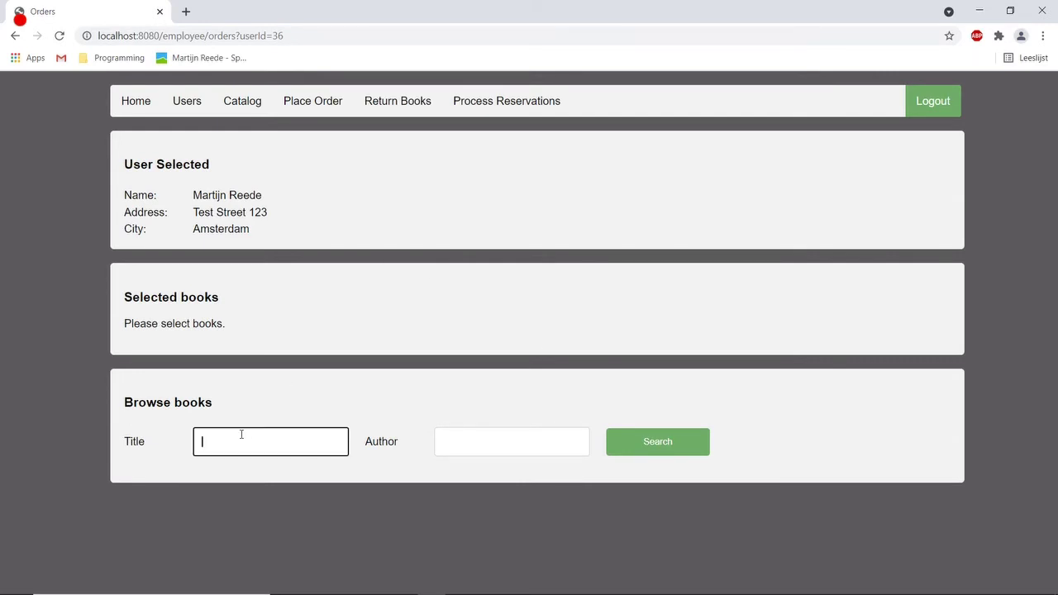
{"action": "type", "text": "code"}
{"action": "key", "text": "Return"}
{"action": "scroll", "coordinate": [463, 430], "scroll_direction": "down", "scroll_amount": 2}
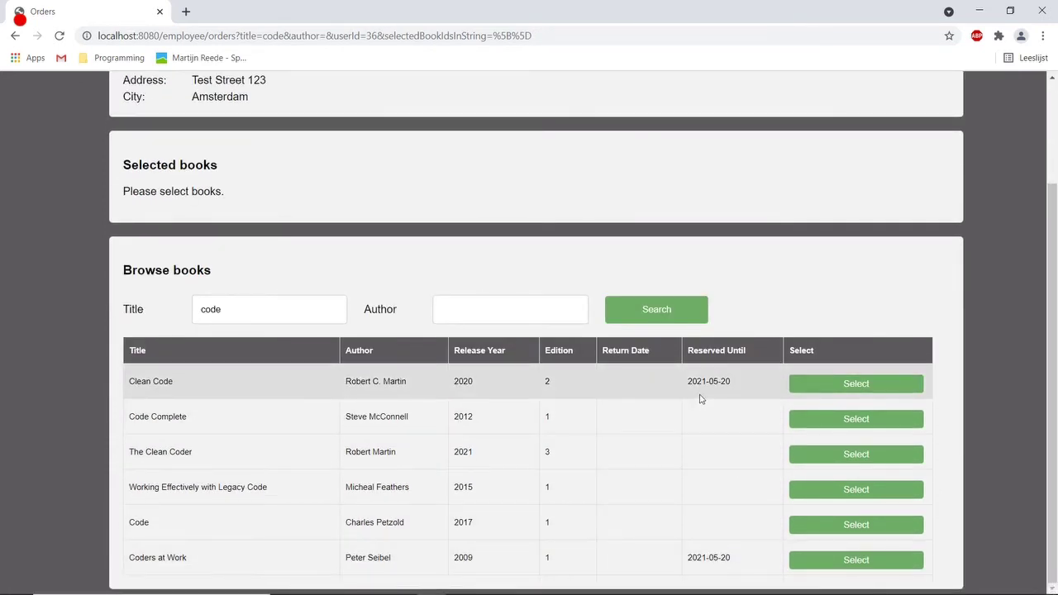
{"action": "left_click", "coordinate": [869, 387]}
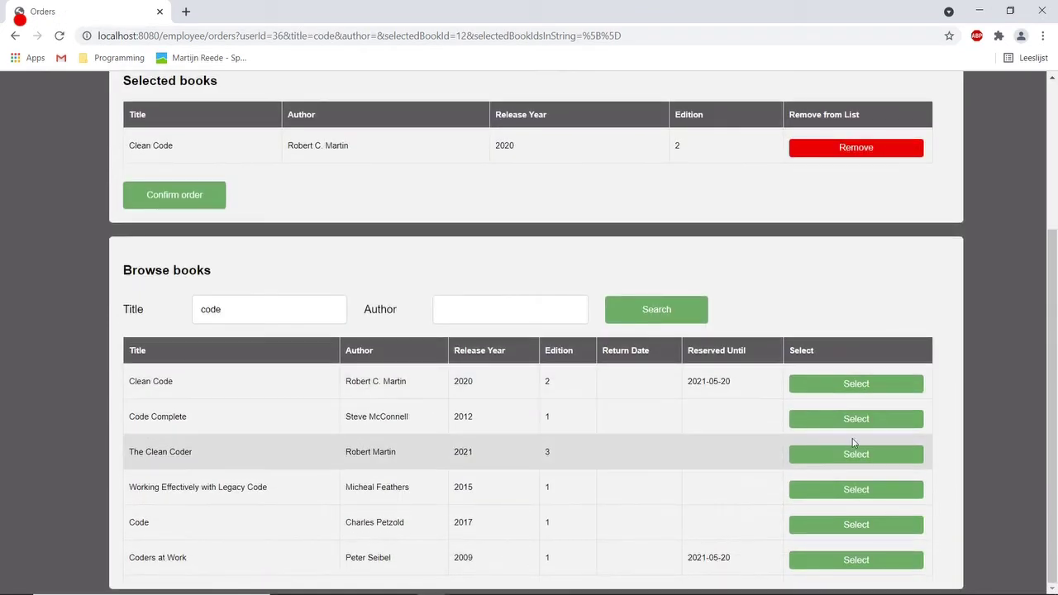
{"action": "left_click", "coordinate": [835, 569]}
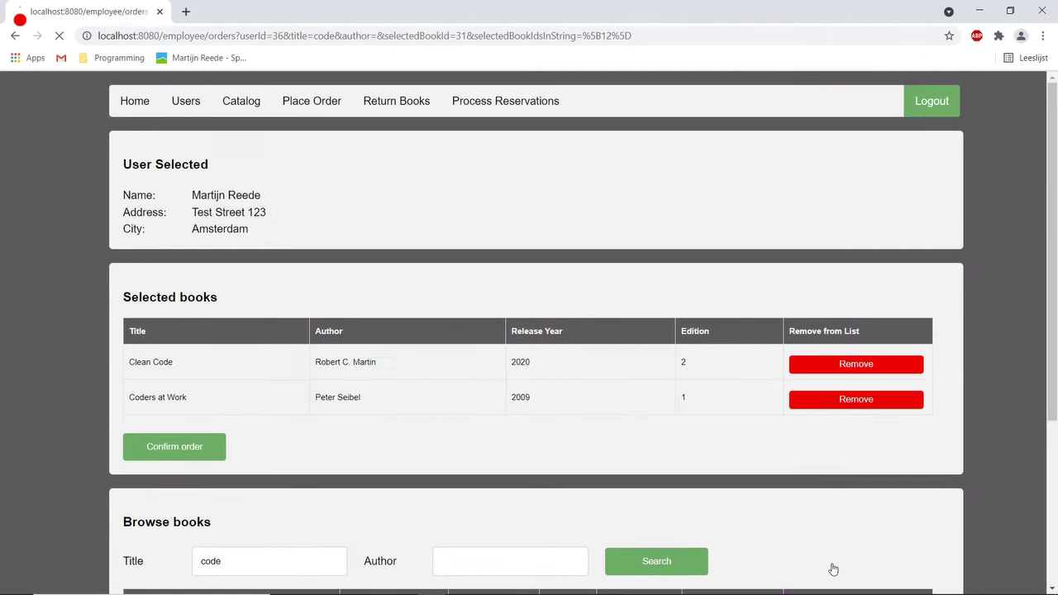
{"action": "left_click", "coordinate": [158, 455]}
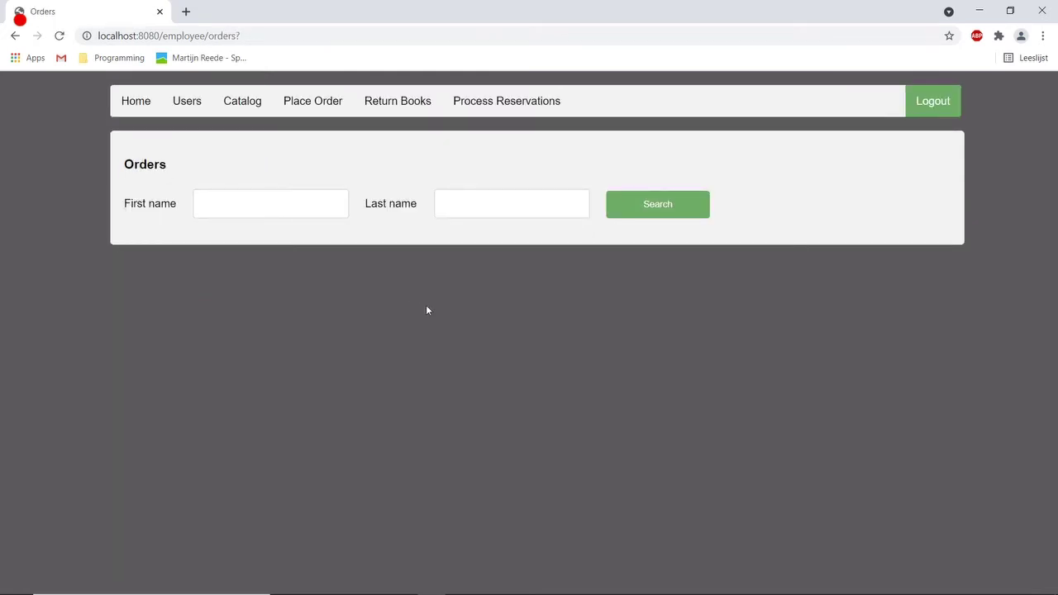
Sign out of the employee account, log in as the member, and list Clean Code and Coders at Work in Your Books.
{"action": "left_click", "coordinate": [926, 113]}
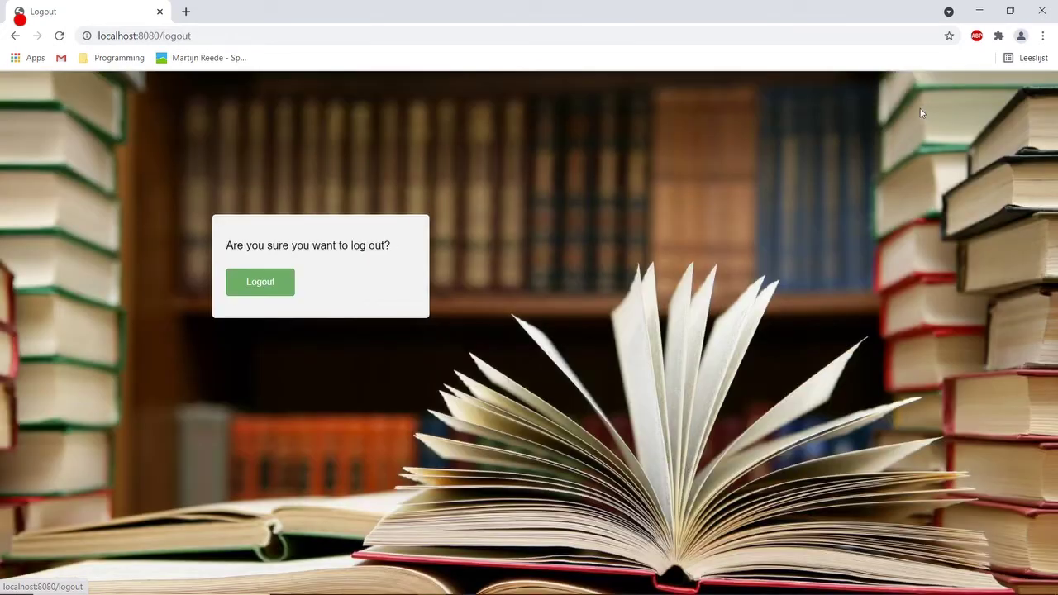
{"action": "left_click", "coordinate": [258, 280]}
{"action": "left_click", "coordinate": [321, 268]}
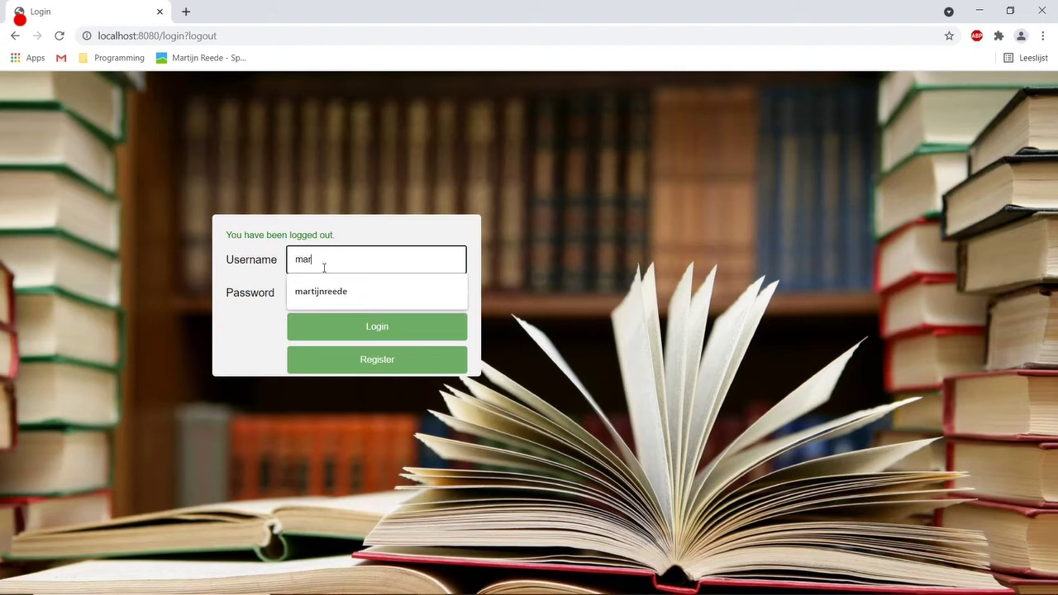
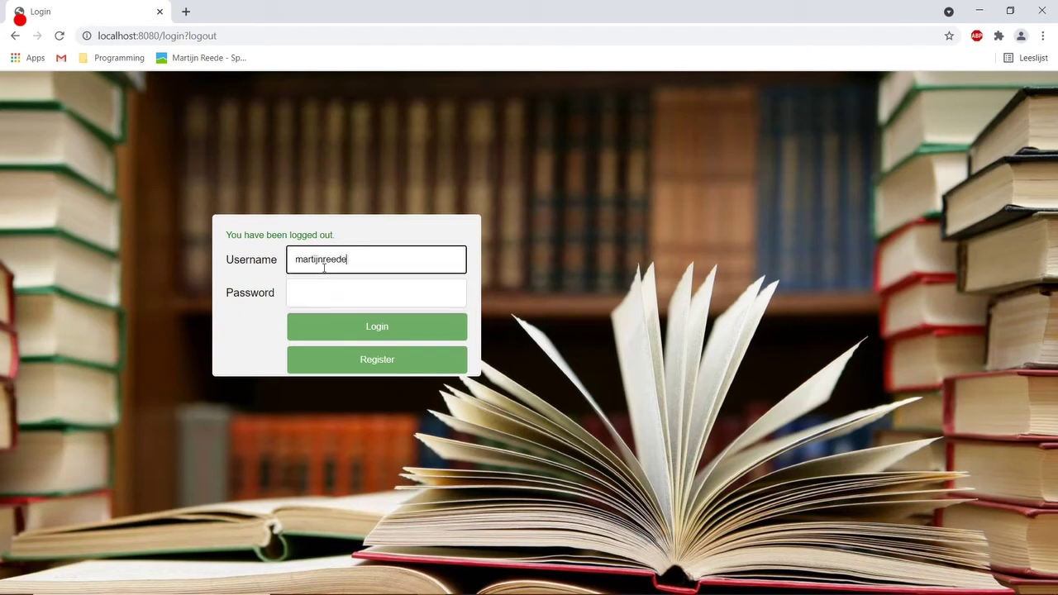
{"action": "key", "text": "Tab"}
{"action": "type", "text": "p"}
{"action": "key", "text": "Return"}
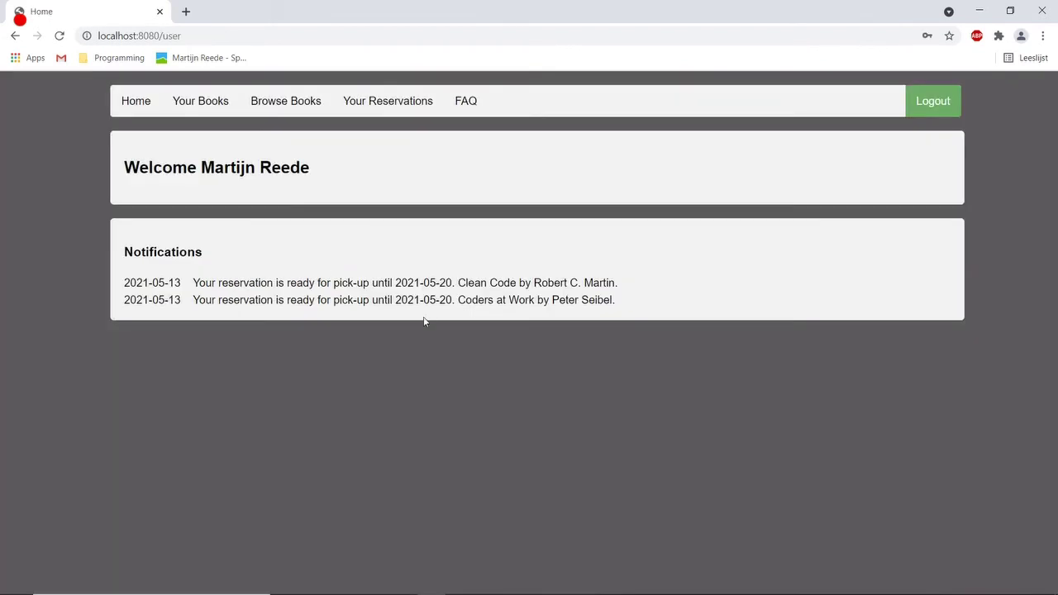
{"action": "left_click", "coordinate": [189, 102]}
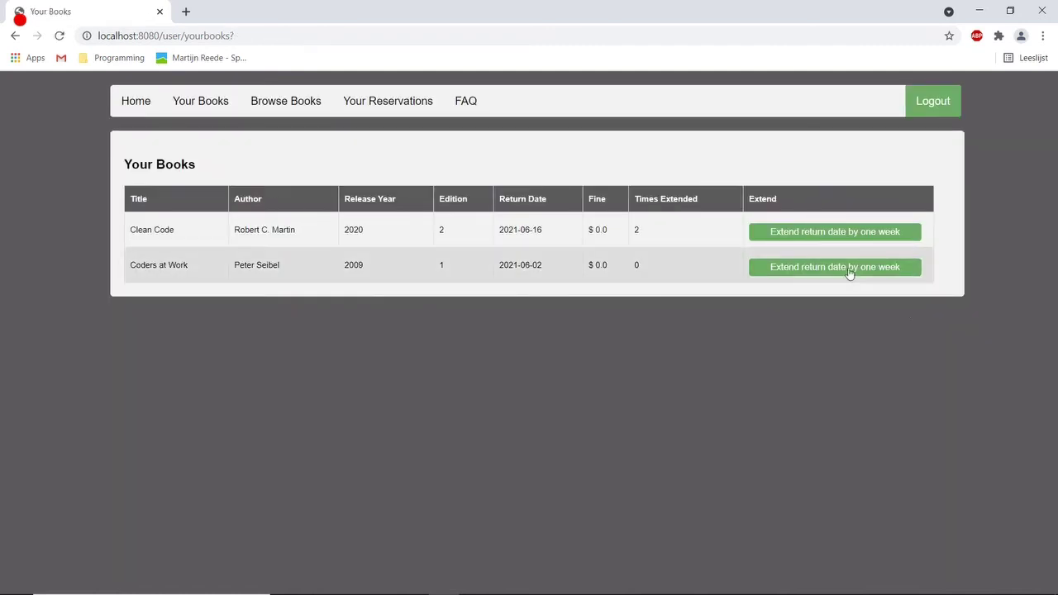
Extend Clean Code's return date a week to 2021-06-23, then see a further extension refused.
{"action": "left_click", "coordinate": [803, 235]}
{"action": "left_click", "coordinate": [185, 175]}
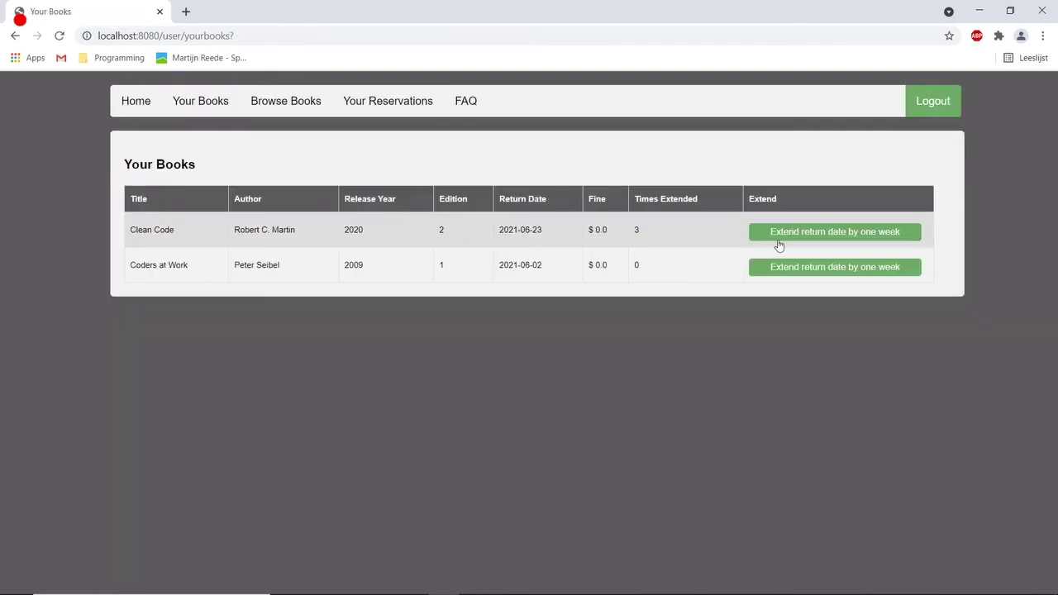
{"action": "left_click", "coordinate": [796, 237]}
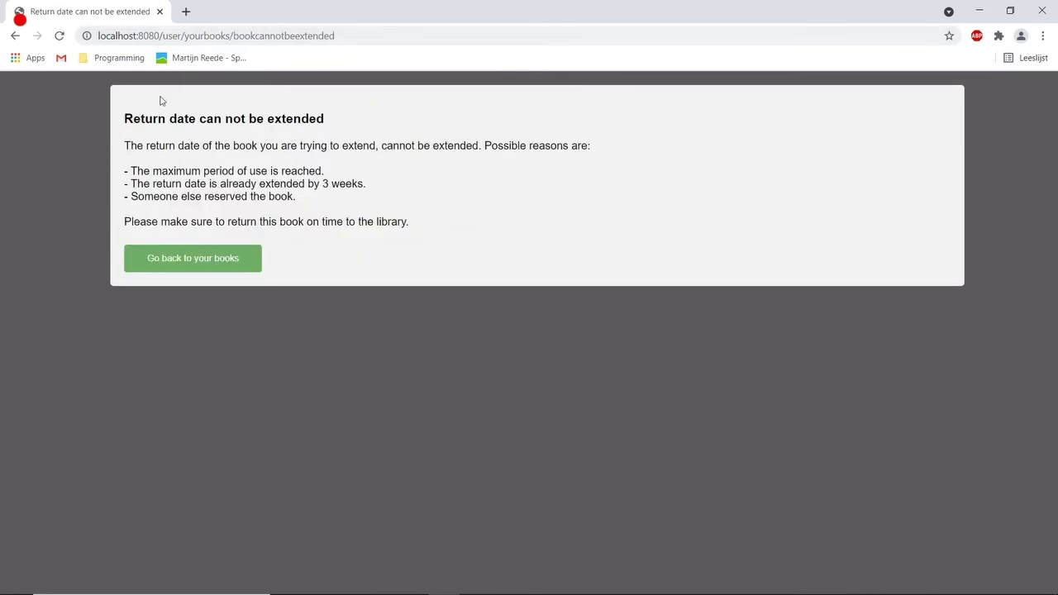
{"action": "left_click", "coordinate": [175, 257]}
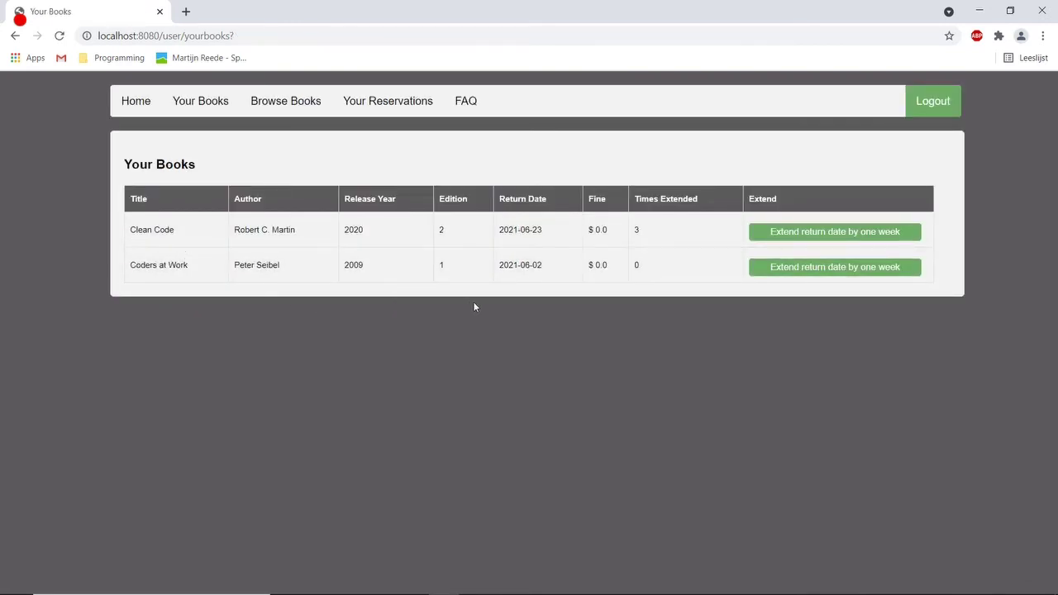
{"action": "key", "text": "ctrl+a"}
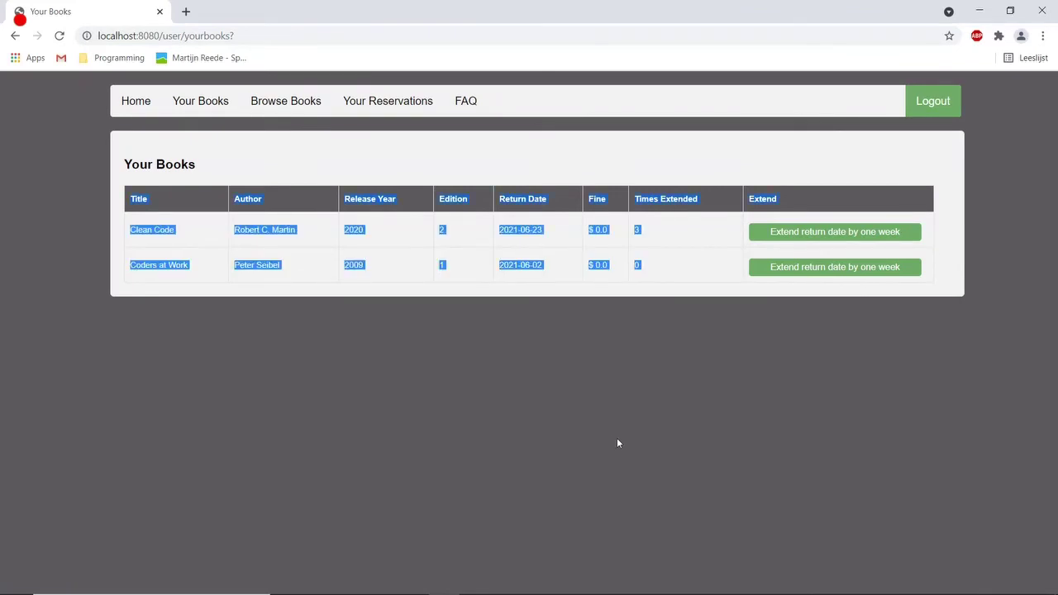
{"action": "left_click", "coordinate": [614, 441]}
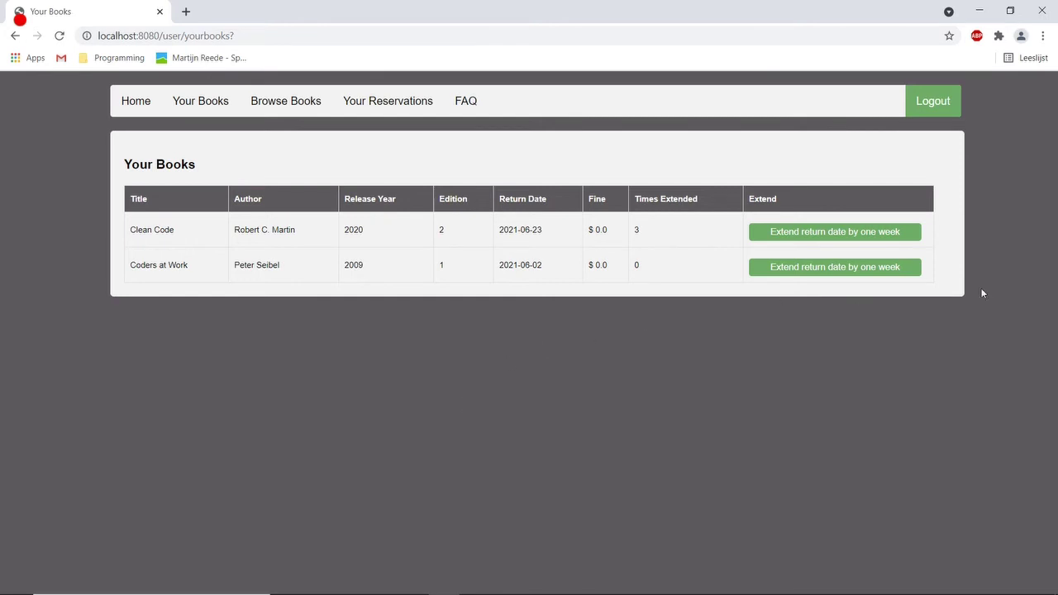
Sign out of the member account and log in with the 'user' account.
{"action": "left_click", "coordinate": [931, 103]}
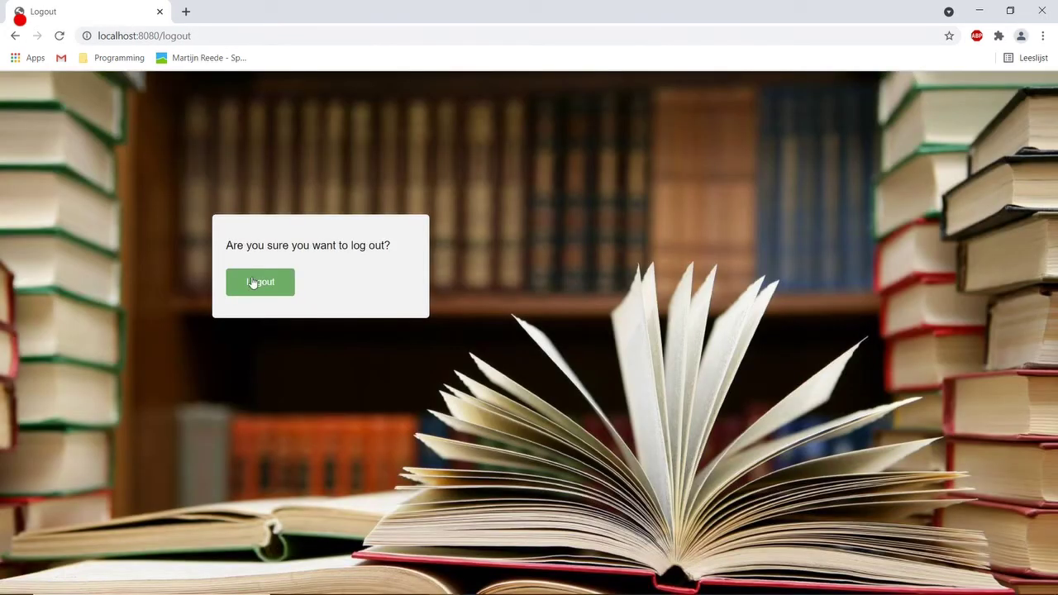
{"action": "left_click", "coordinate": [246, 283]}
{"action": "left_click", "coordinate": [298, 260]}
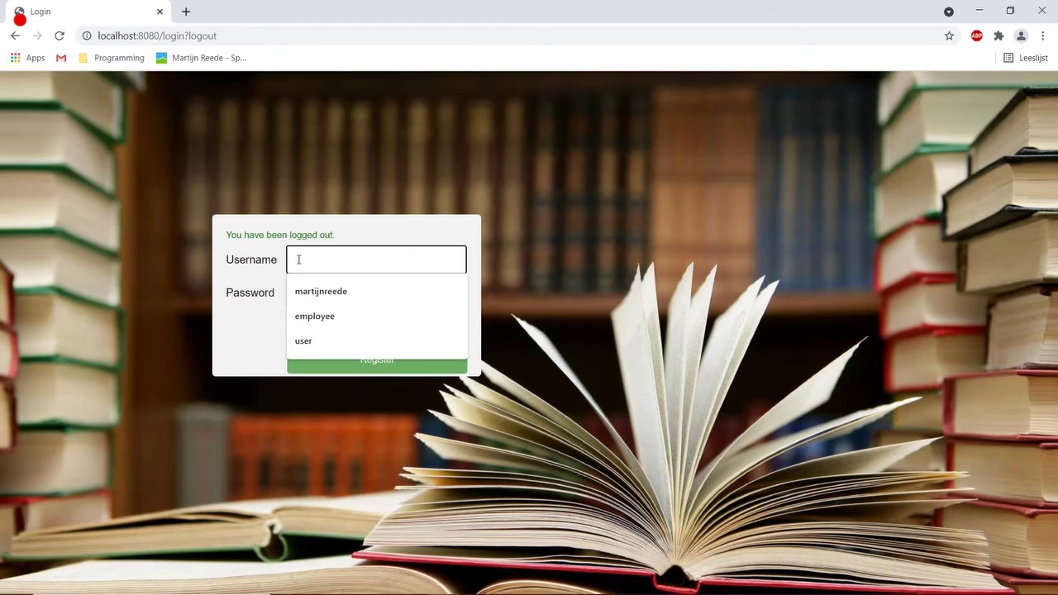
{"action": "type", "text": "user"}
{"action": "key", "text": "Tab"}
{"action": "type", "text": "user"}
{"action": "key", "text": "Return"}
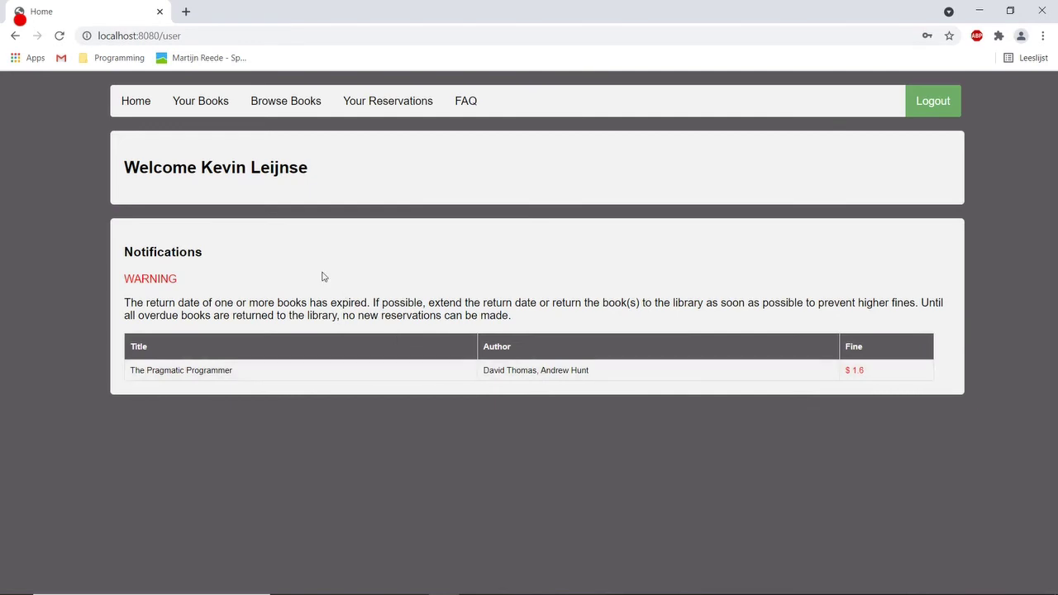
Search Browse Books by title 'coding', showing Cracking the Coding Interview blocked by an outstanding fine.
{"action": "left_click", "coordinate": [202, 107]}
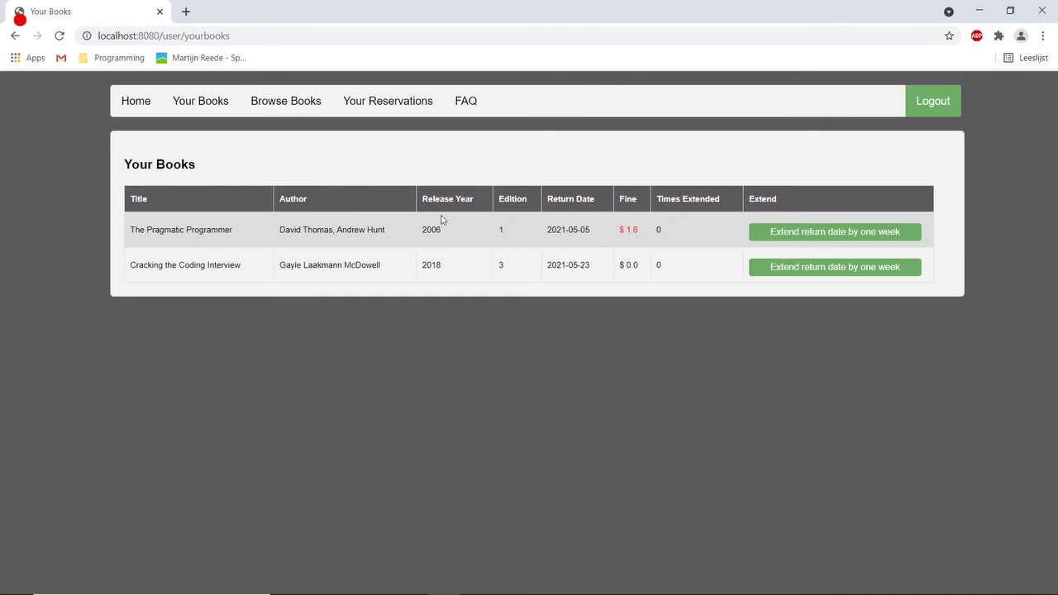
{"action": "left_click", "coordinate": [271, 107]}
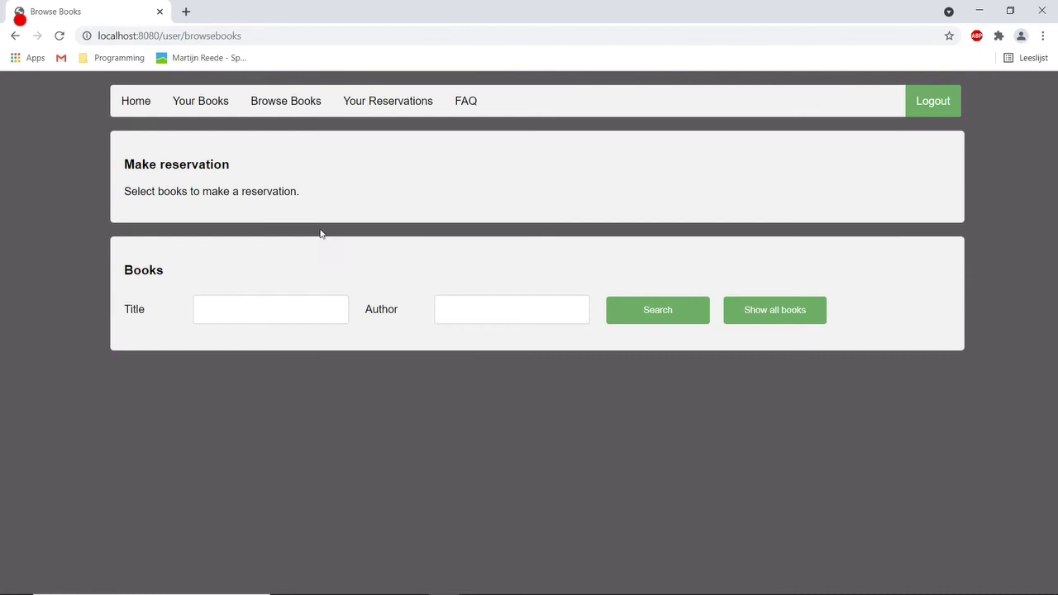
{"action": "left_click", "coordinate": [327, 317]}
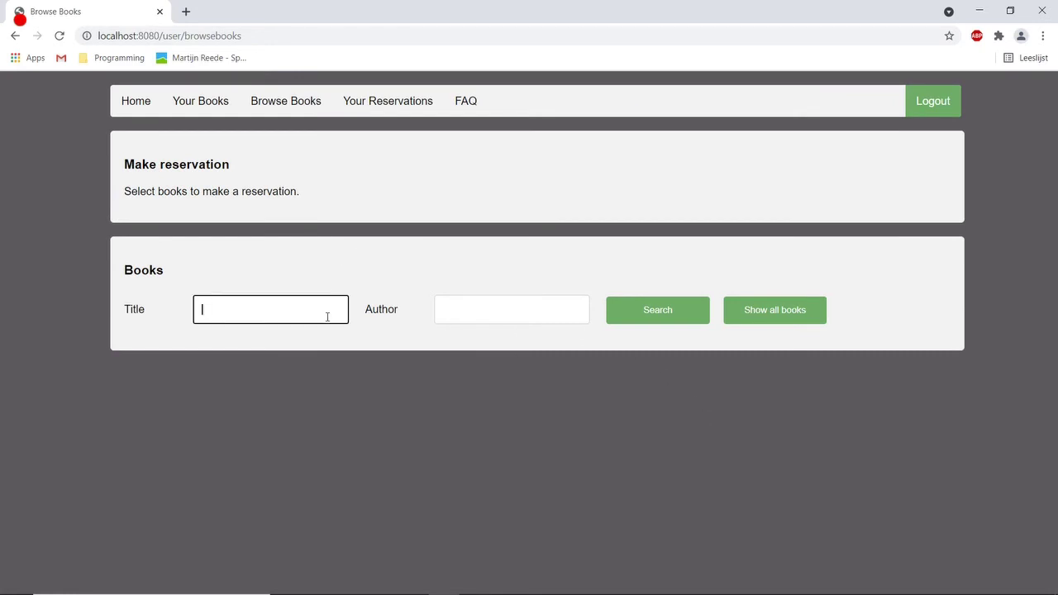
{"action": "type", "text": "coding"}
{"action": "key", "text": "Return"}
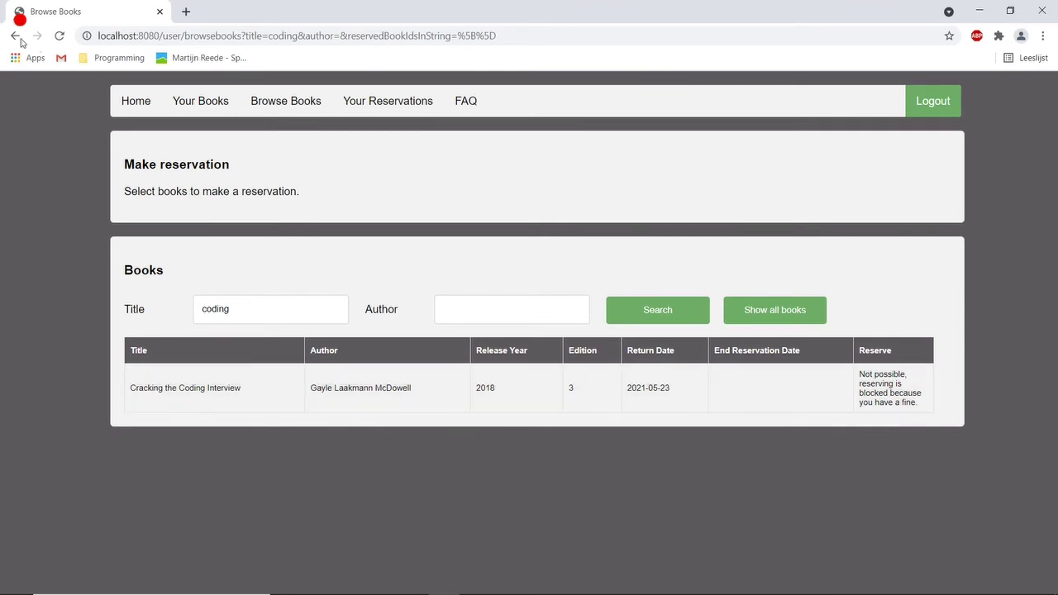
Pay The Pragmatic Programmer's $1.6 fine, extending its return date to 2021-05-19.
{"action": "left_click", "coordinate": [207, 111]}
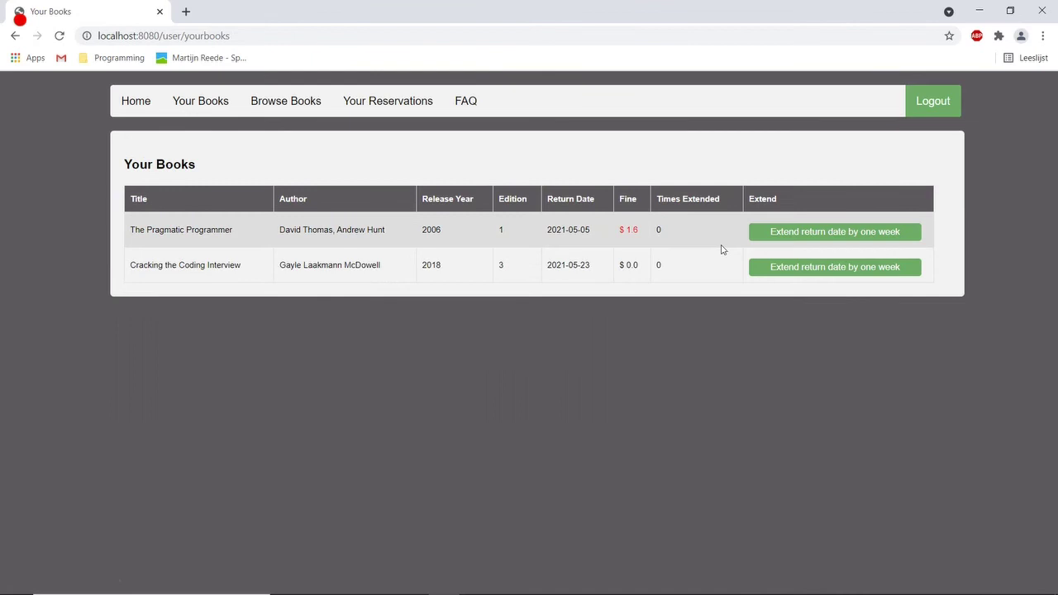
{"action": "left_click", "coordinate": [767, 236]}
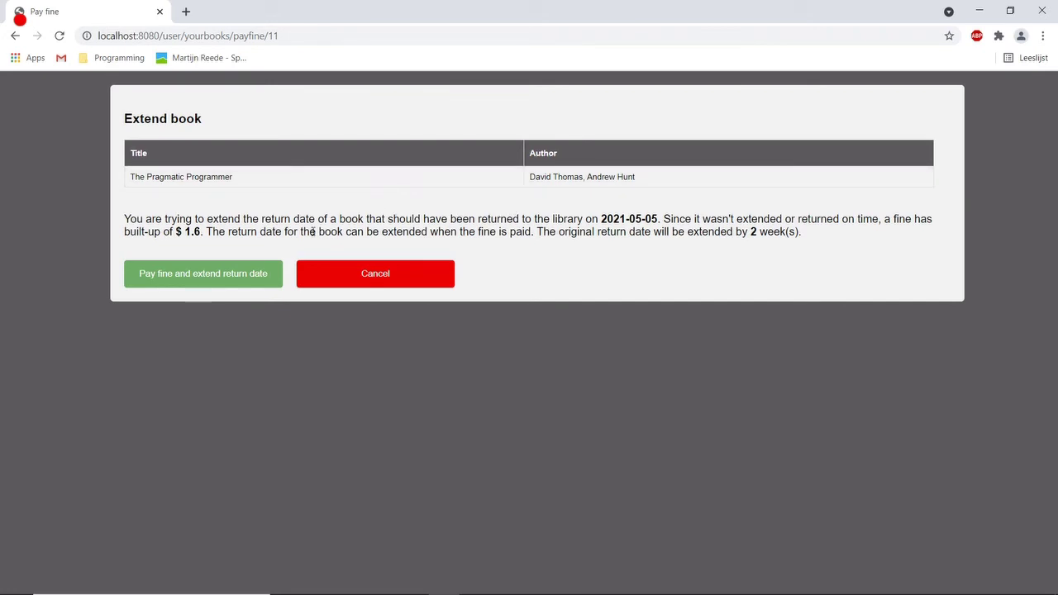
{"action": "left_click", "coordinate": [194, 277]}
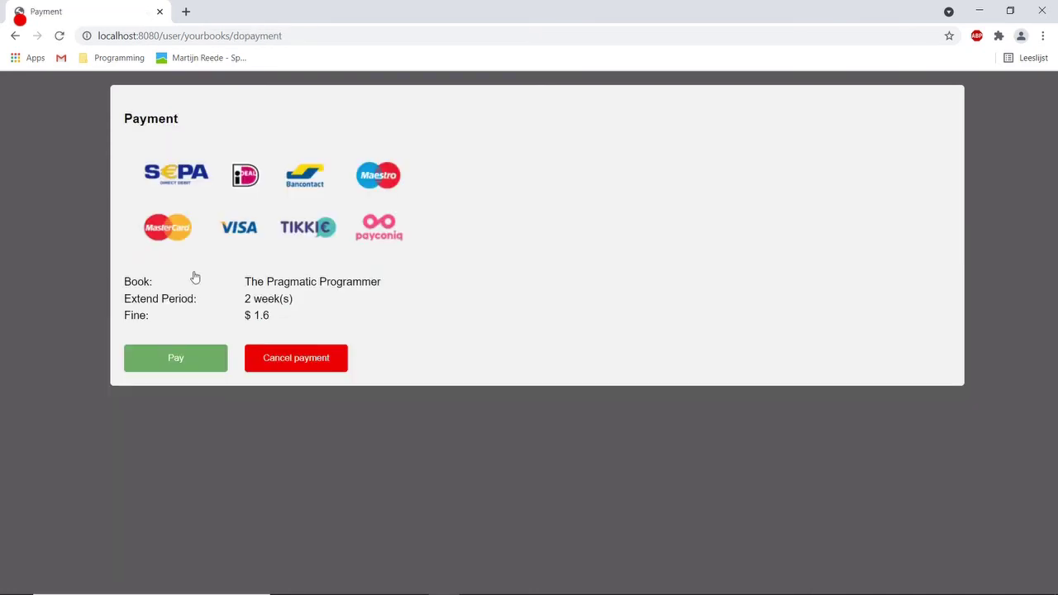
{"action": "left_click", "coordinate": [173, 357]}
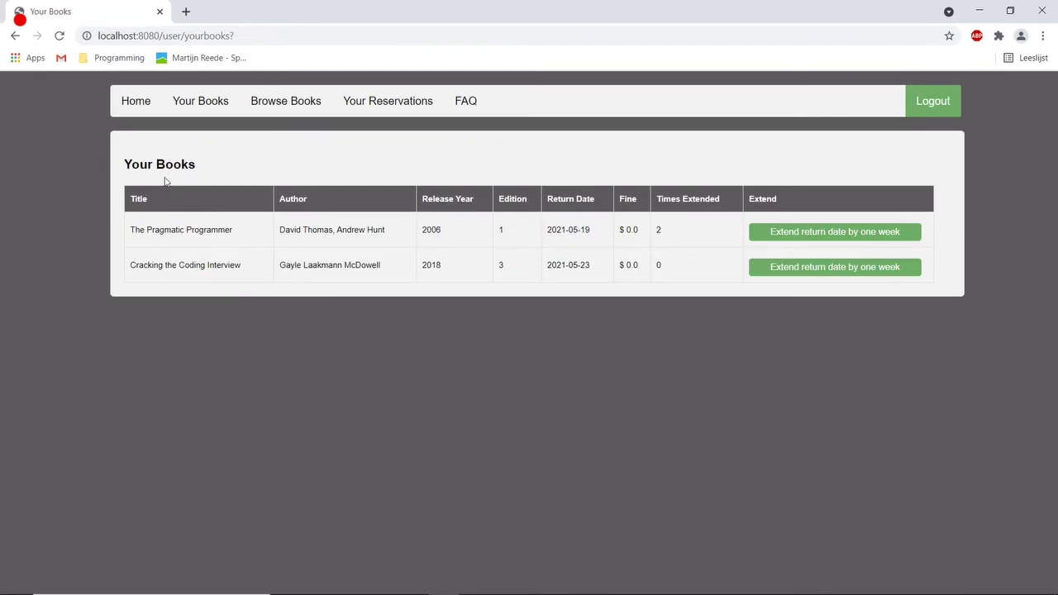
Search titles for 'coding' to see Cracking the Coding Interview is reservable, then check Home for notifications.
{"action": "left_click", "coordinate": [285, 108]}
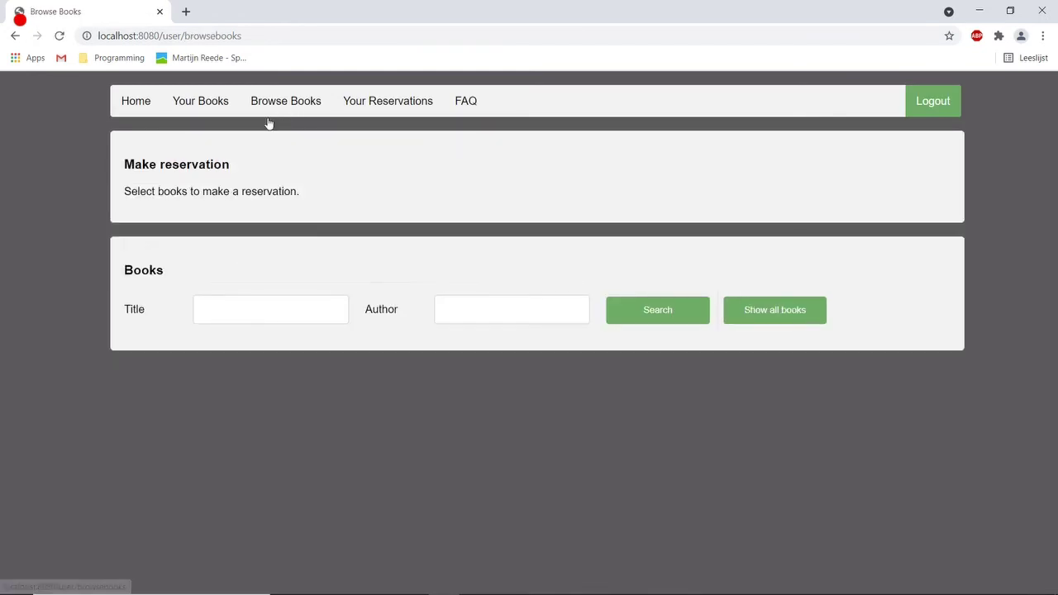
{"action": "left_click", "coordinate": [220, 306]}
{"action": "type", "text": "codin"}
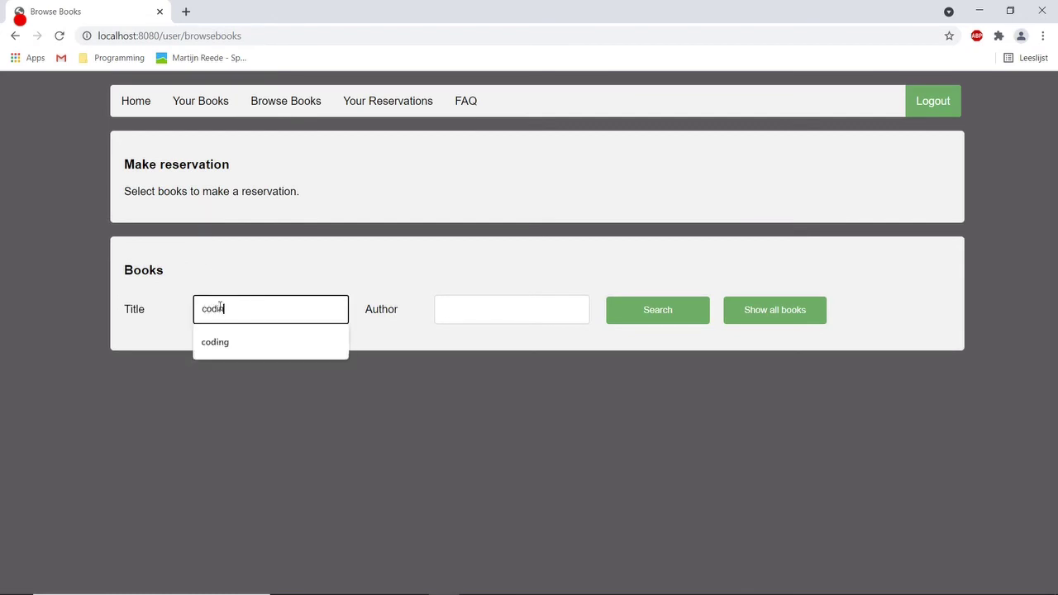
{"action": "type", "text": "g"}
{"action": "key", "text": "Return"}
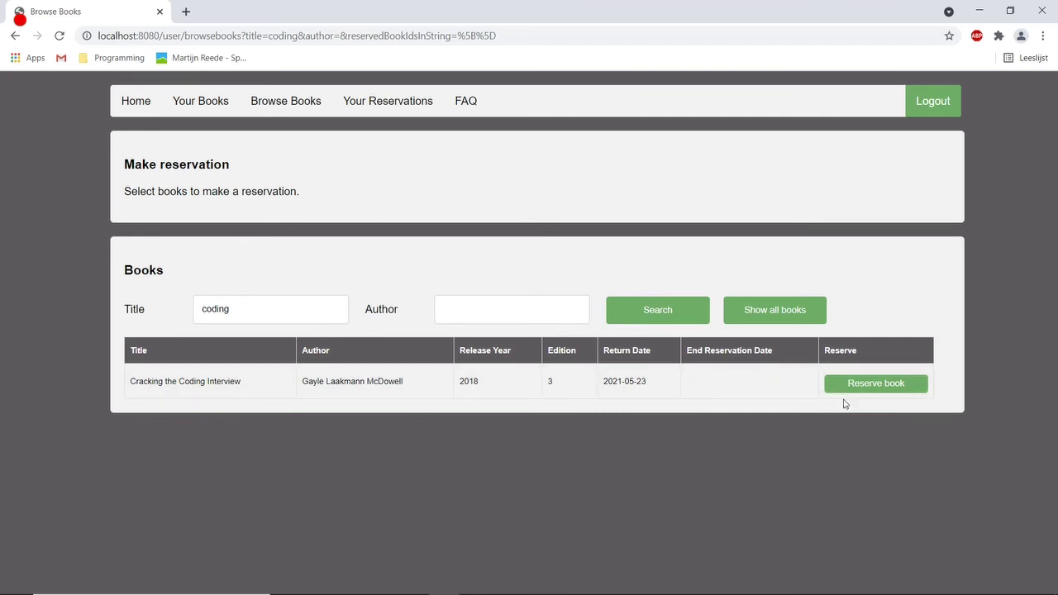
{"action": "left_click", "coordinate": [135, 104]}
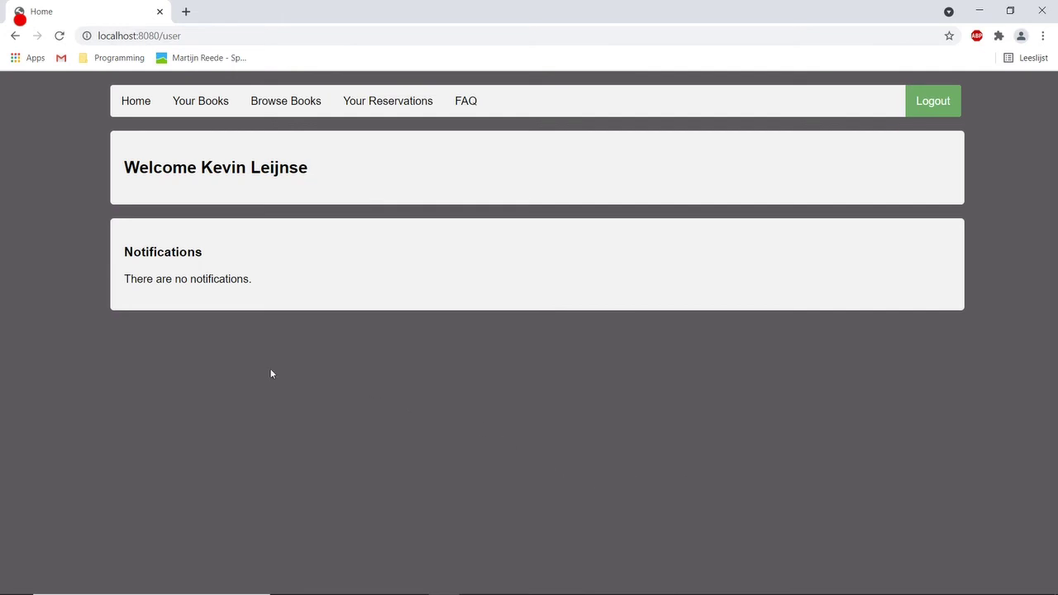
Sign out of the user account and log back in as the employee.
{"action": "left_click", "coordinate": [926, 110]}
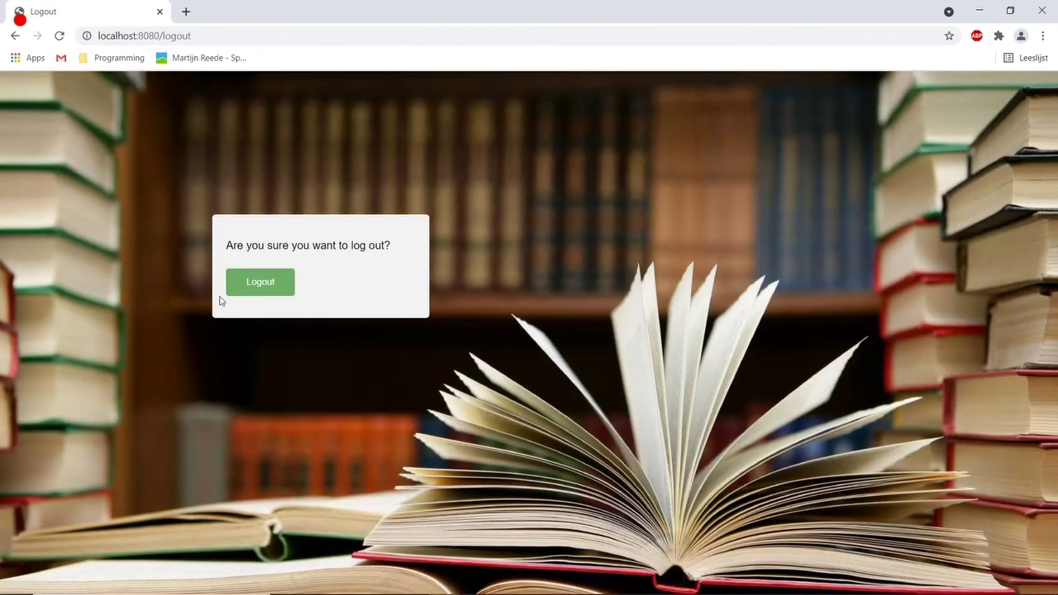
{"action": "left_click", "coordinate": [260, 290]}
{"action": "left_click", "coordinate": [324, 250]}
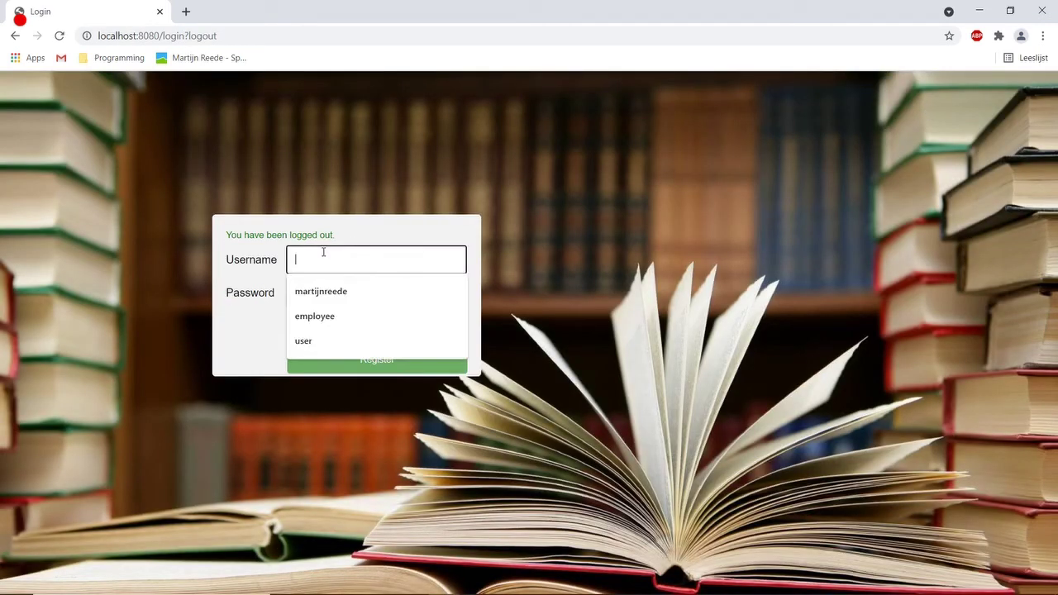
{"action": "type", "text": "employee"}
{"action": "key", "text": "Tab"}
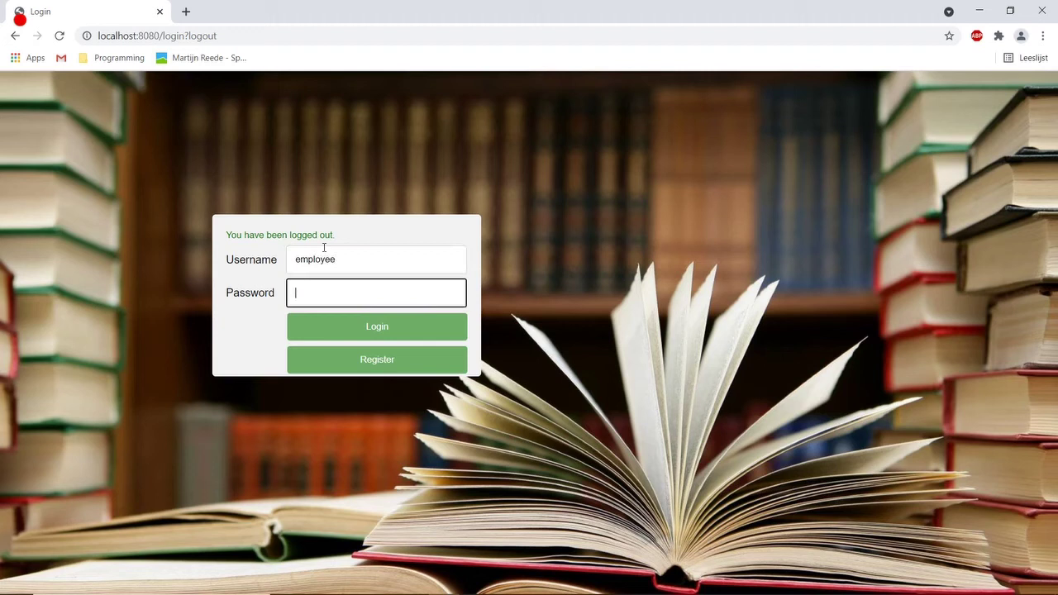
{"action": "type", "text": "password"}
{"action": "key", "text": "Return"}
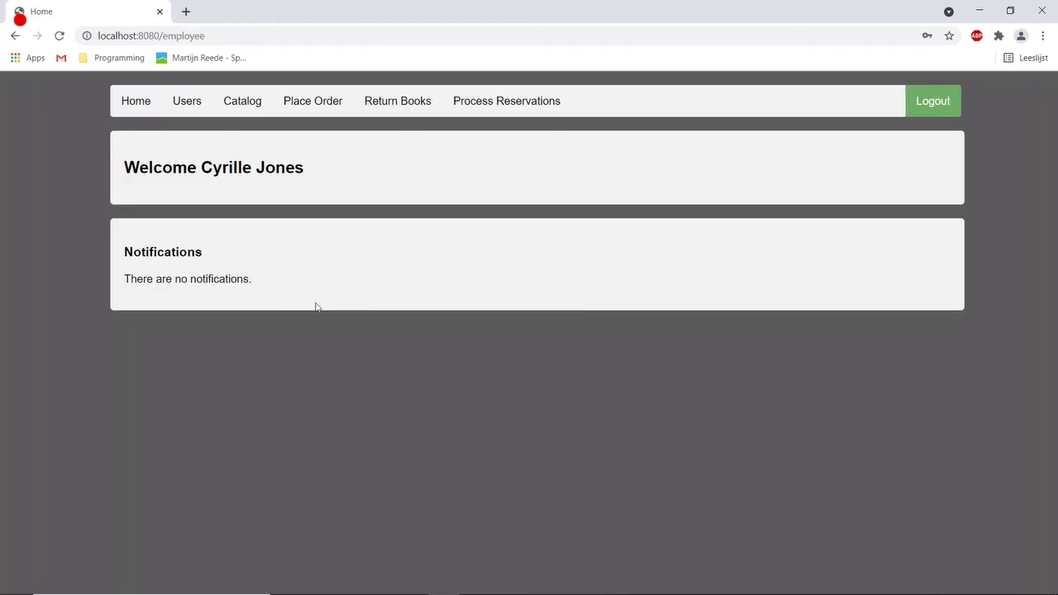
List all users and view one member's info: $0.0 fine, no books in use or reserved.
{"action": "left_click", "coordinate": [189, 108]}
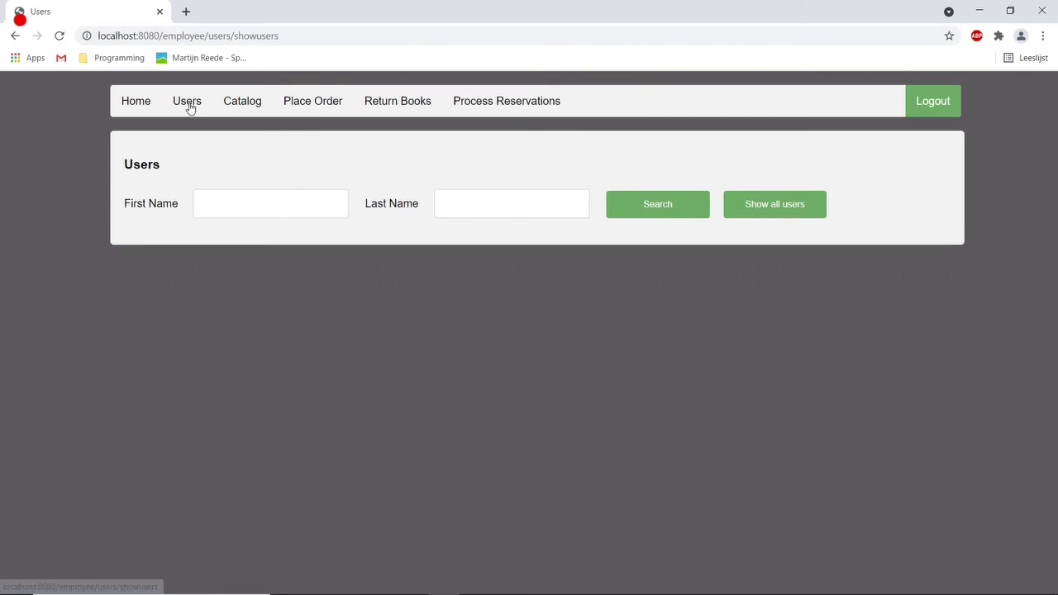
{"action": "left_click", "coordinate": [771, 209]}
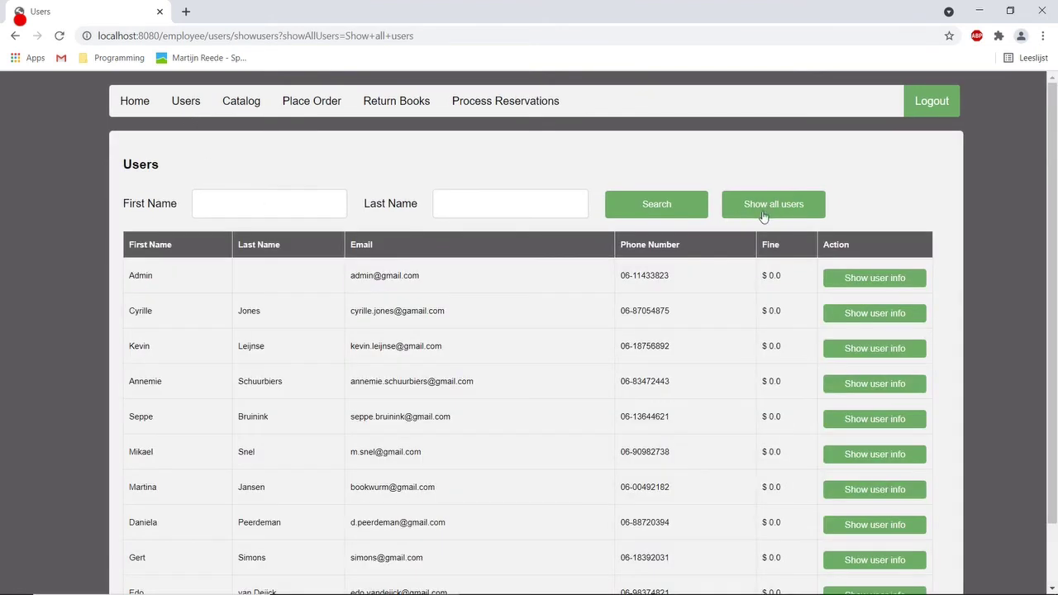
{"action": "scroll", "coordinate": [207, 329], "scroll_direction": "down", "scroll_amount": 1}
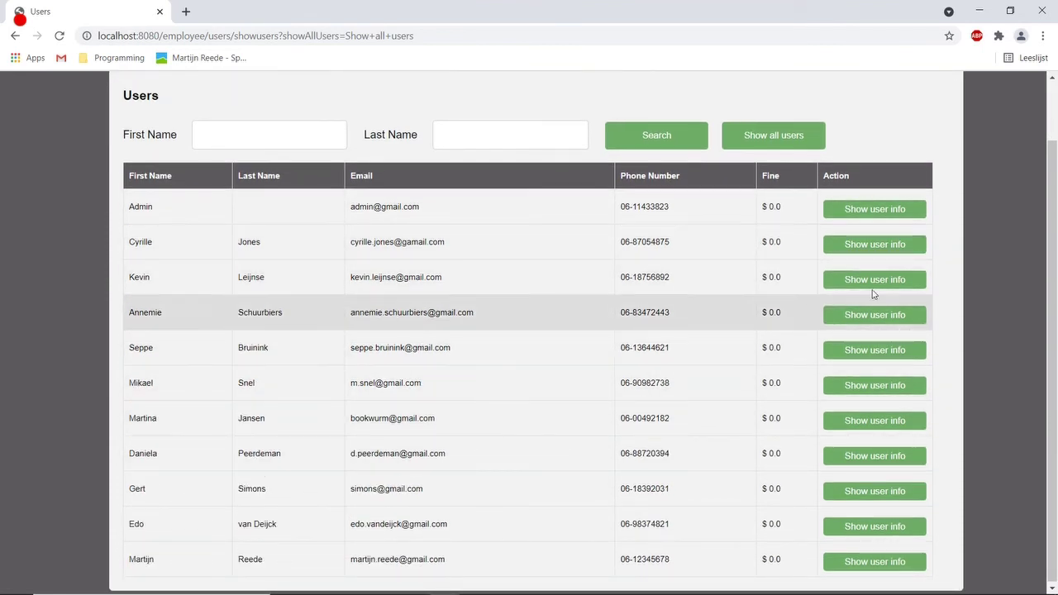
{"action": "left_click", "coordinate": [883, 318]}
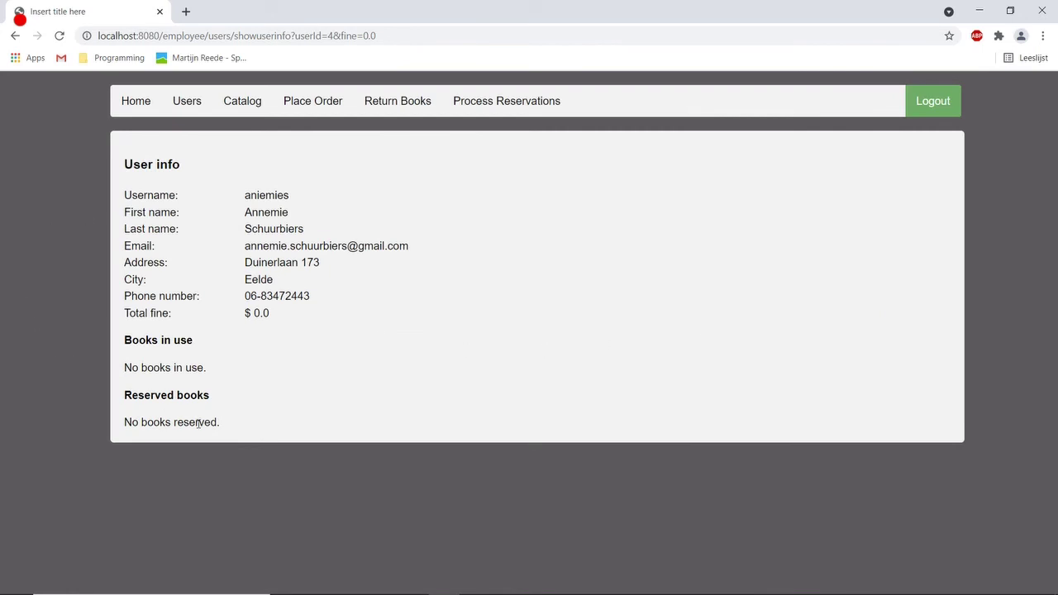
{"action": "left_click", "coordinate": [250, 107]}
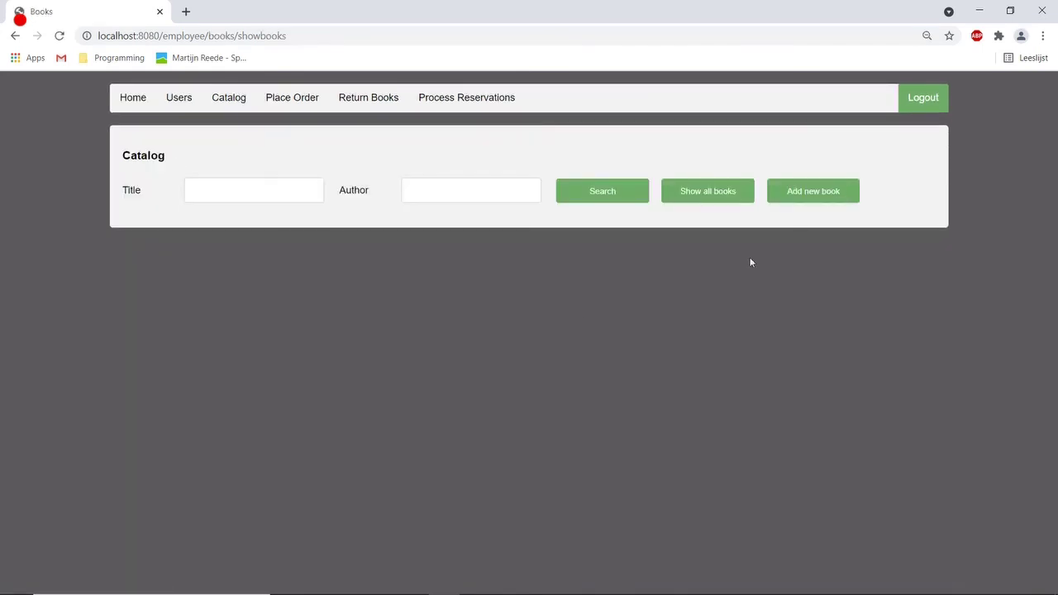
{"action": "left_click", "coordinate": [815, 195]}
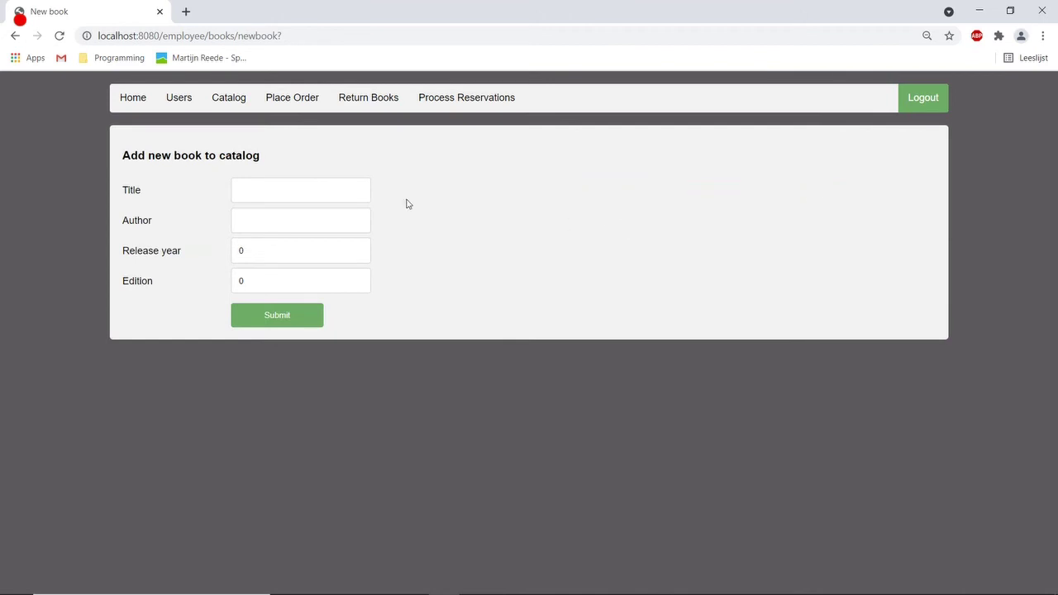
{"action": "left_click", "coordinate": [229, 106]}
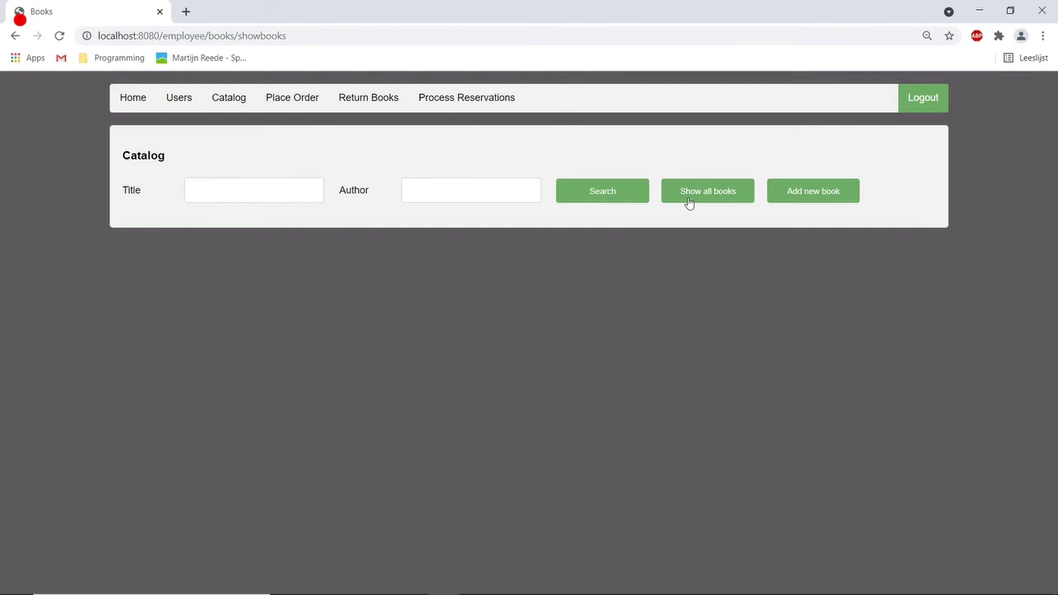
{"action": "left_click", "coordinate": [689, 201]}
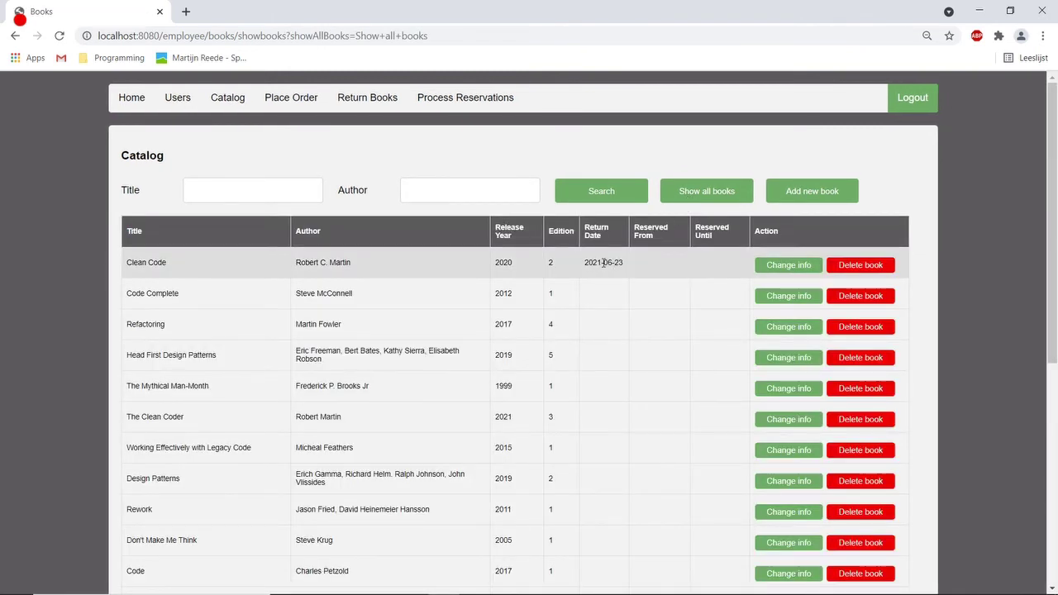
{"action": "scroll", "coordinate": [614, 303], "scroll_direction": "down", "scroll_amount": 5}
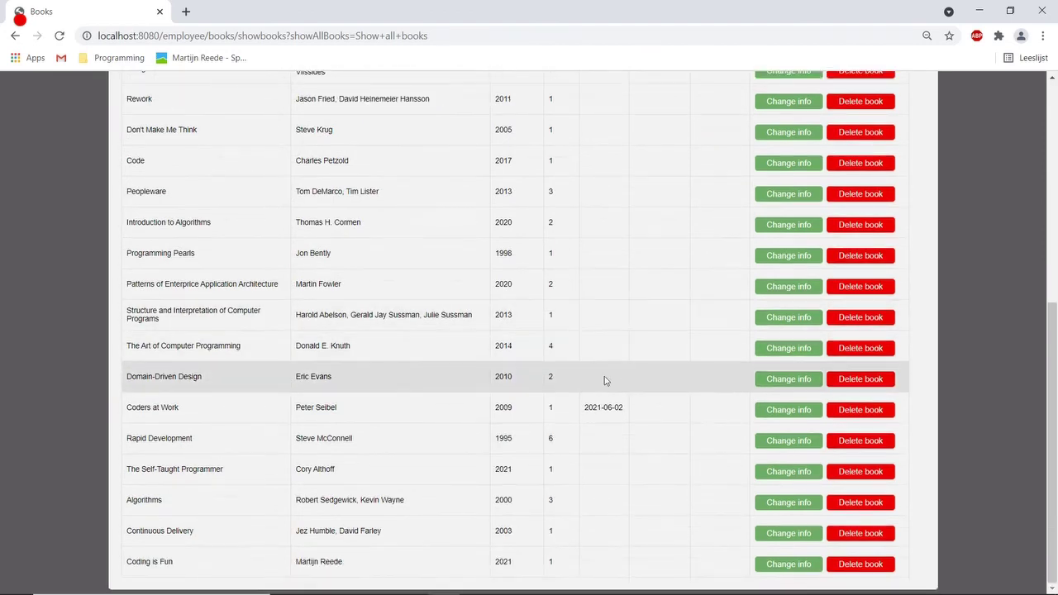
{"action": "scroll", "coordinate": [621, 385], "scroll_direction": "up", "scroll_amount": 5}
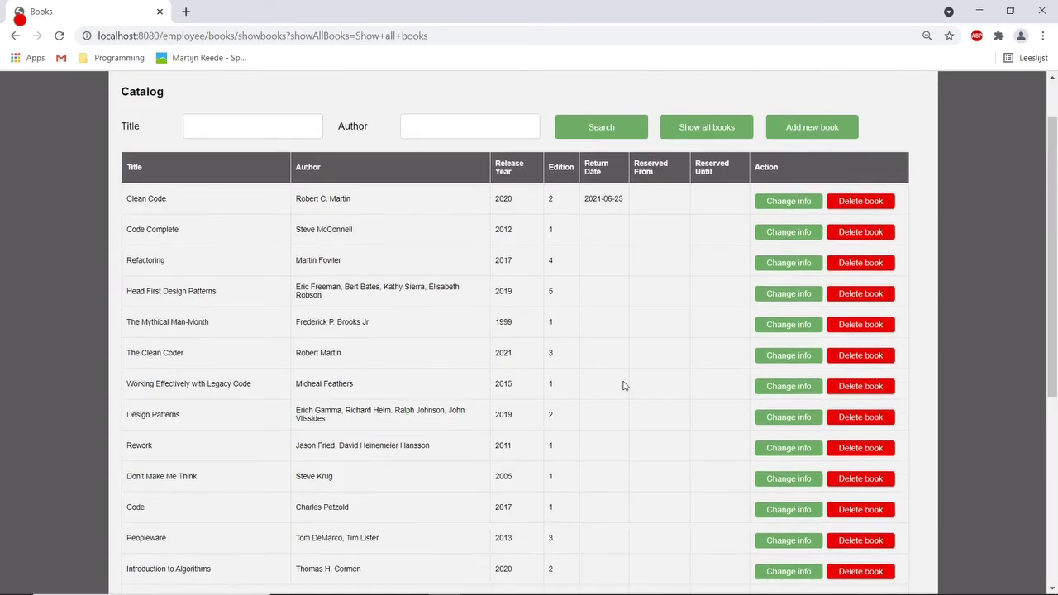
{"action": "left_click", "coordinate": [777, 266]}
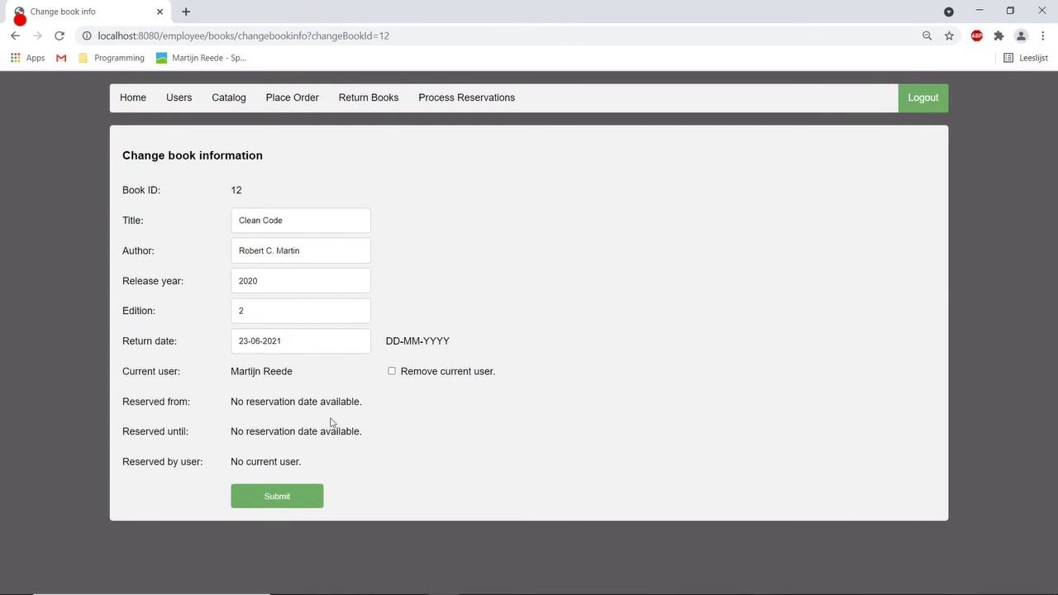
{"action": "left_click_drag", "start_coordinate": [327, 420], "coordinate": [319, 189]}
{"action": "left_click", "coordinate": [319, 190]}
List all catalog books, search 'code complete', then search titles for 'code' to get five books.
{"action": "left_click", "coordinate": [231, 98]}
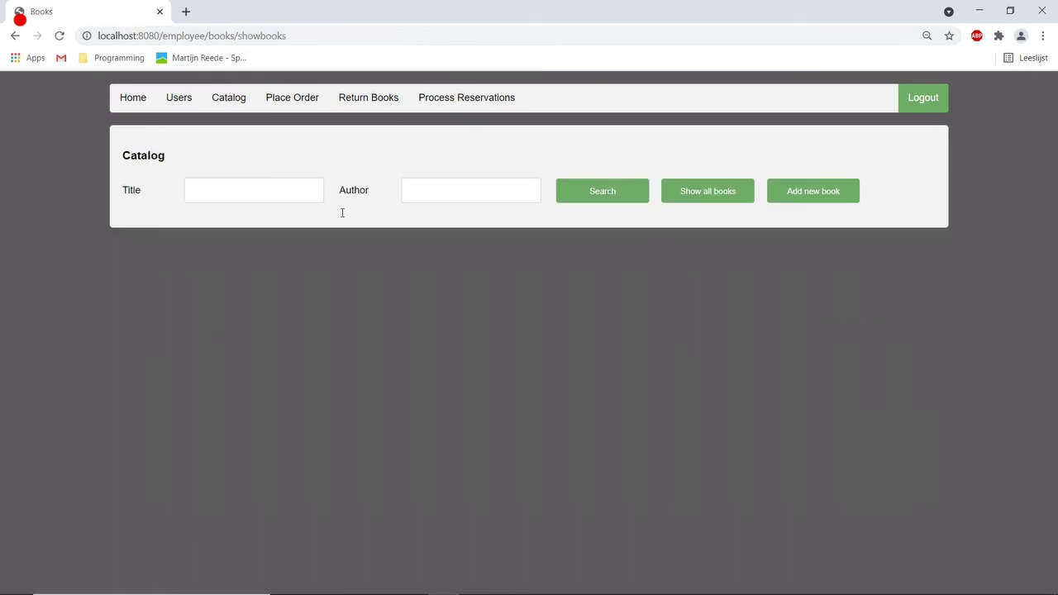
{"action": "left_click", "coordinate": [676, 197]}
{"action": "left_click", "coordinate": [208, 187]}
{"action": "type", "text": "code complete"}
{"action": "key", "text": "Return"}
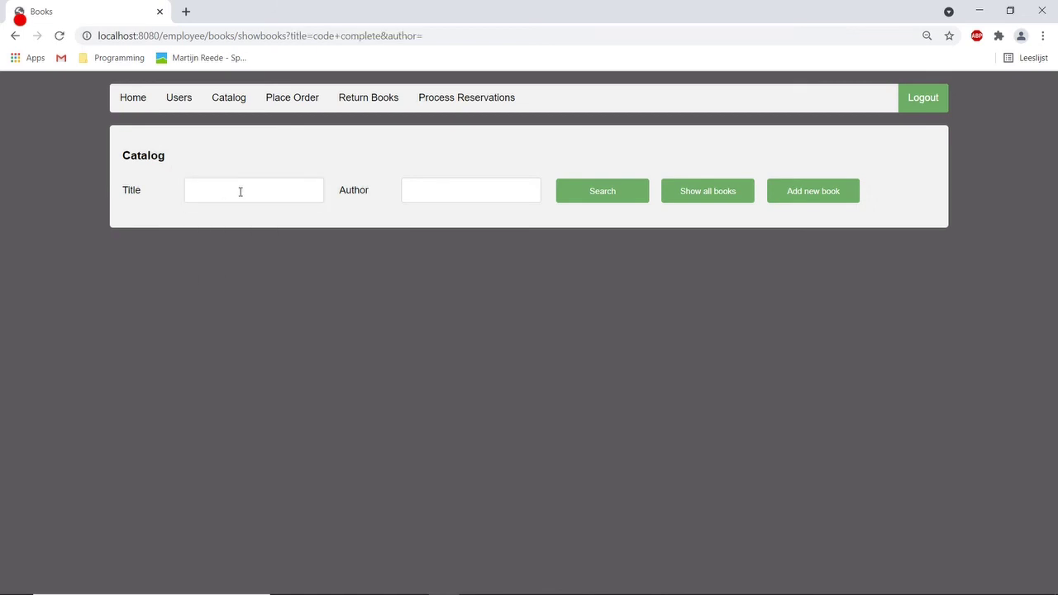
{"action": "left_click", "coordinate": [240, 192]}
{"action": "type", "text": "code"}
{"action": "key", "text": "Return"}
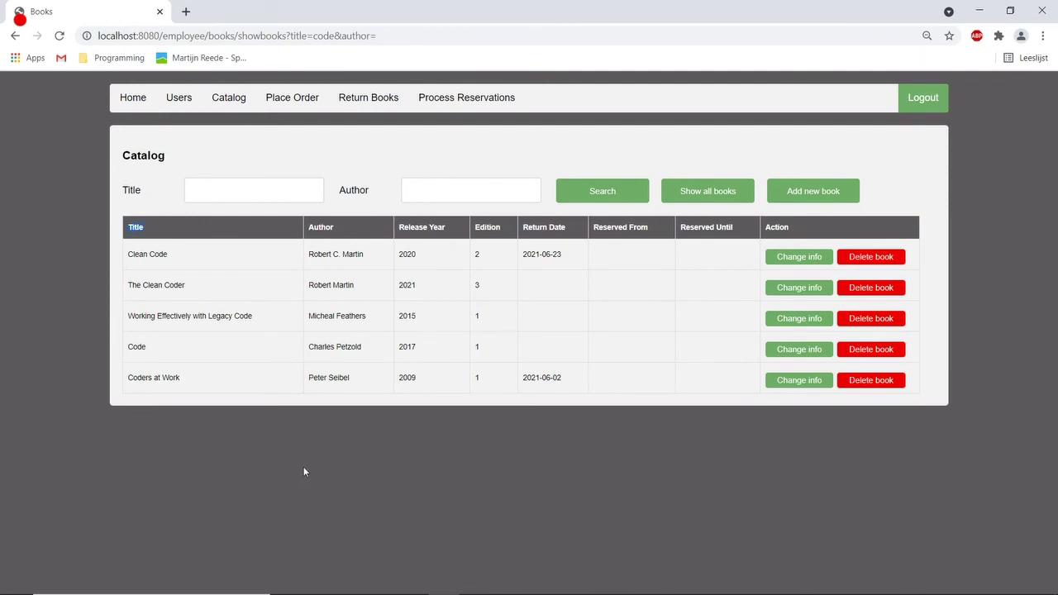
On the Return Books page, find the borrower by first name and select them.
{"action": "left_click", "coordinate": [374, 101]}
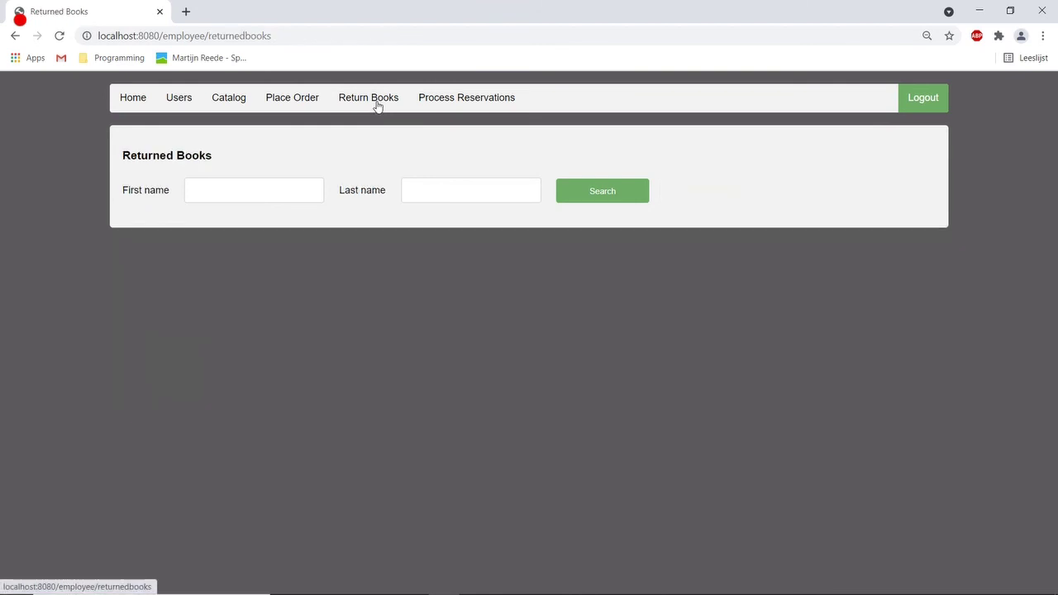
{"action": "left_click", "coordinate": [292, 187]}
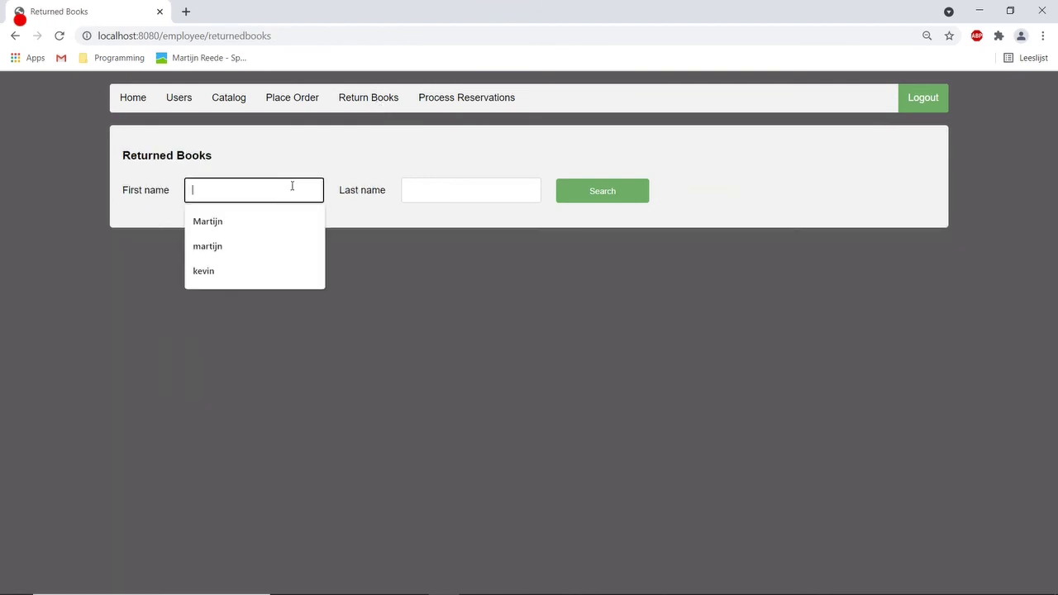
{"action": "left_click", "coordinate": [259, 222]}
{"action": "left_click", "coordinate": [605, 193]}
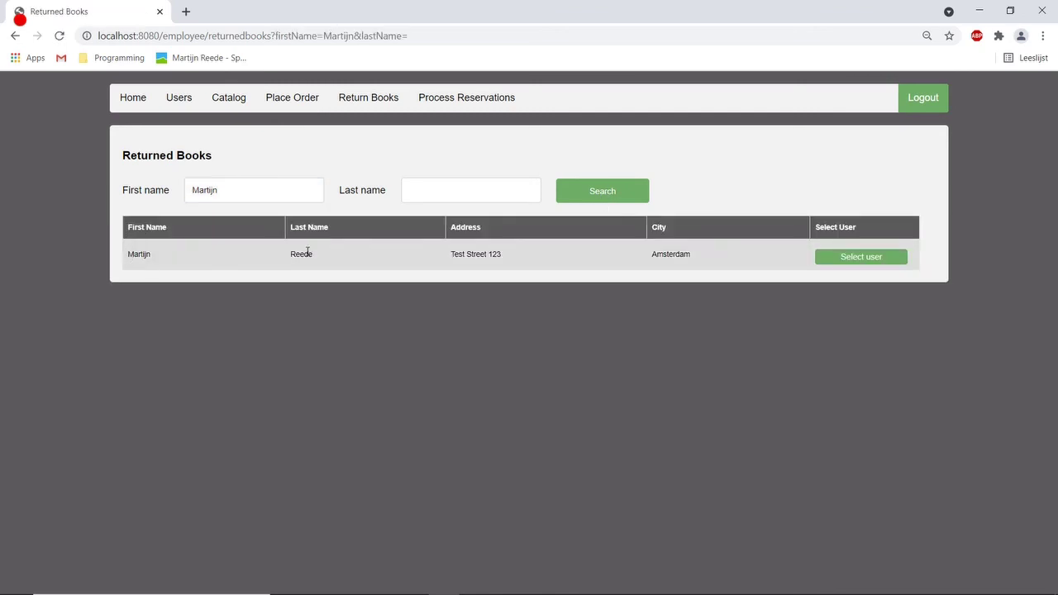
{"action": "left_click", "coordinate": [864, 260]}
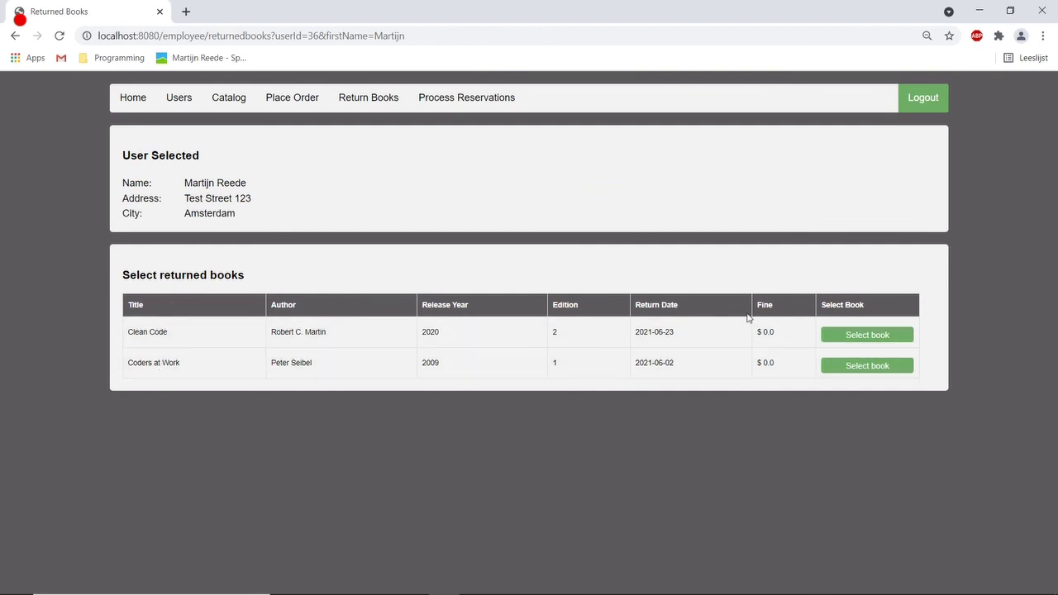
Return Clean Code and Coders at Work with no fine due, then go back to the search.
{"action": "left_click", "coordinate": [839, 339]}
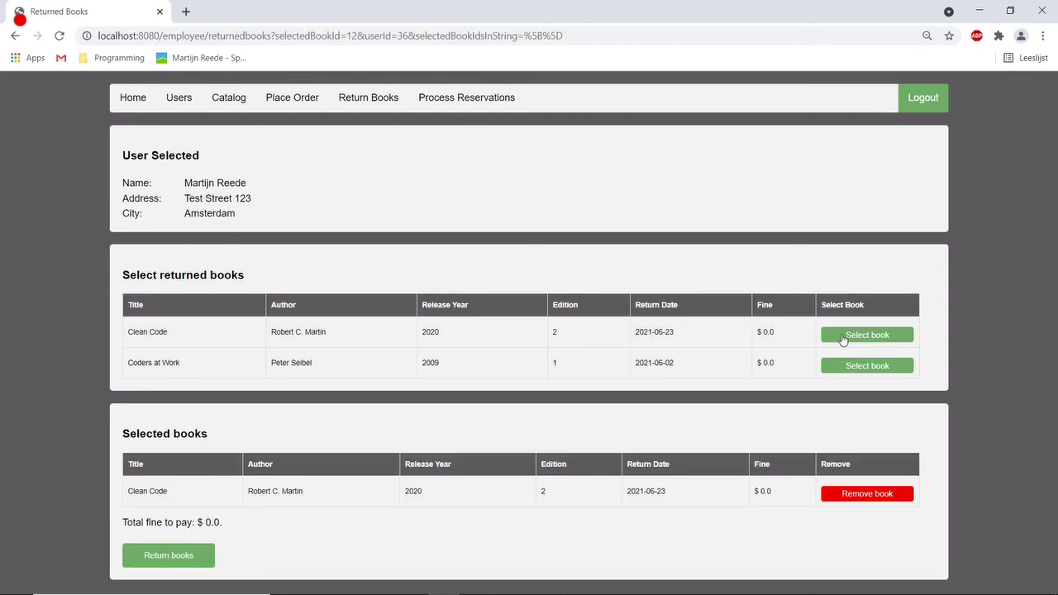
{"action": "left_click", "coordinate": [846, 367]}
{"action": "scroll", "coordinate": [744, 397], "scroll_direction": "down", "scroll_amount": 1}
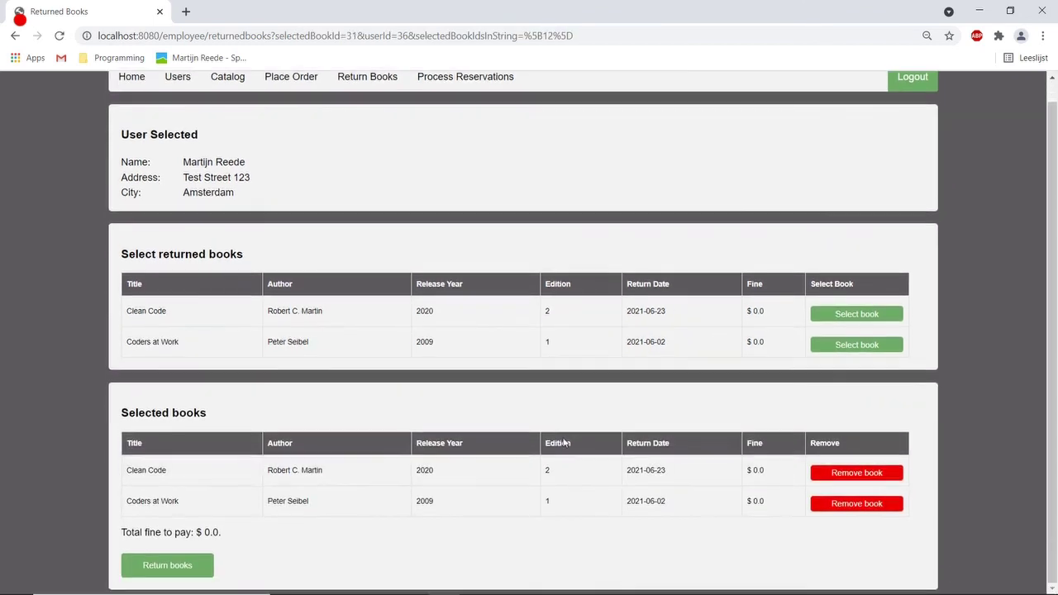
{"action": "left_click", "coordinate": [190, 574]}
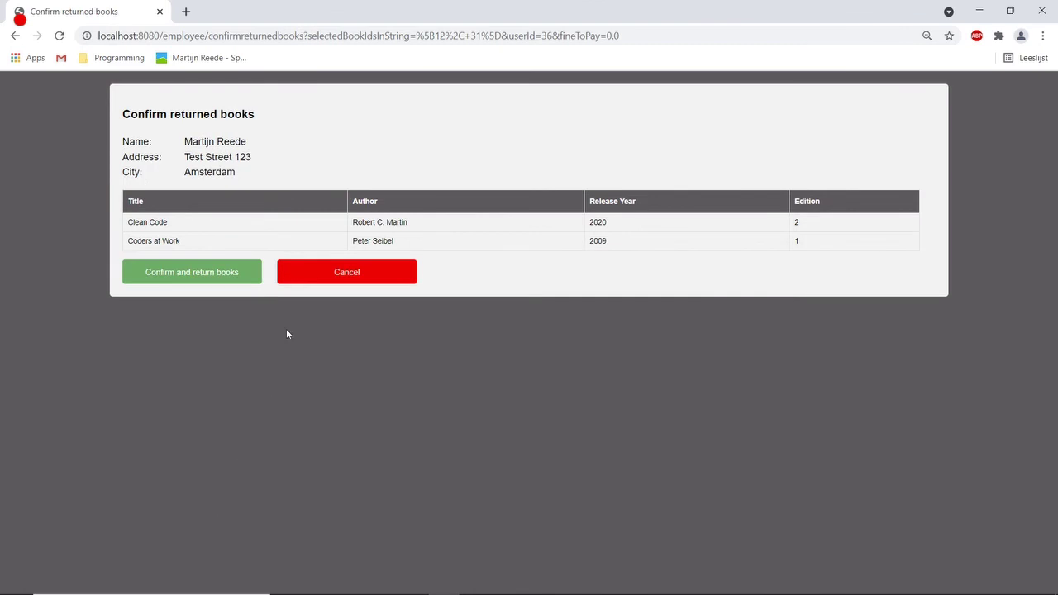
{"action": "left_click", "coordinate": [212, 280]}
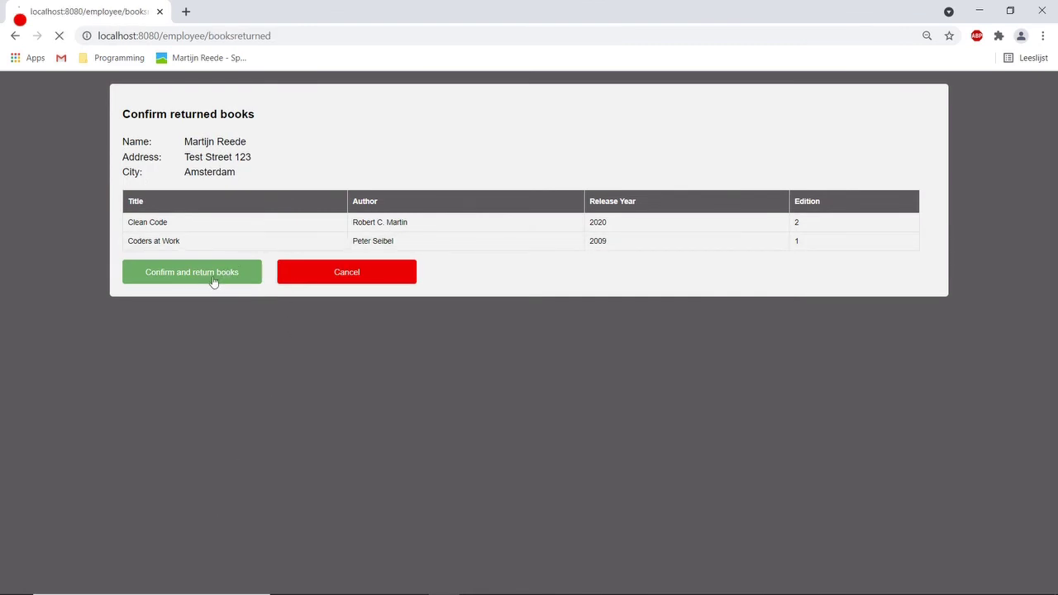
{"action": "left_click", "coordinate": [183, 151]}
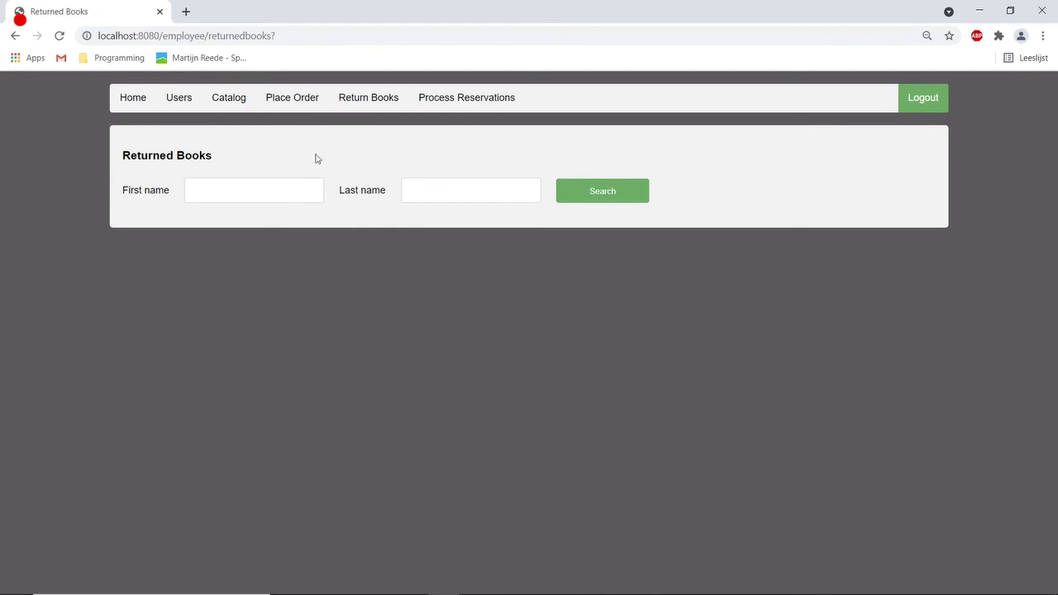
Sign out of the employee account and log in as the member.
{"action": "left_click", "coordinate": [924, 106]}
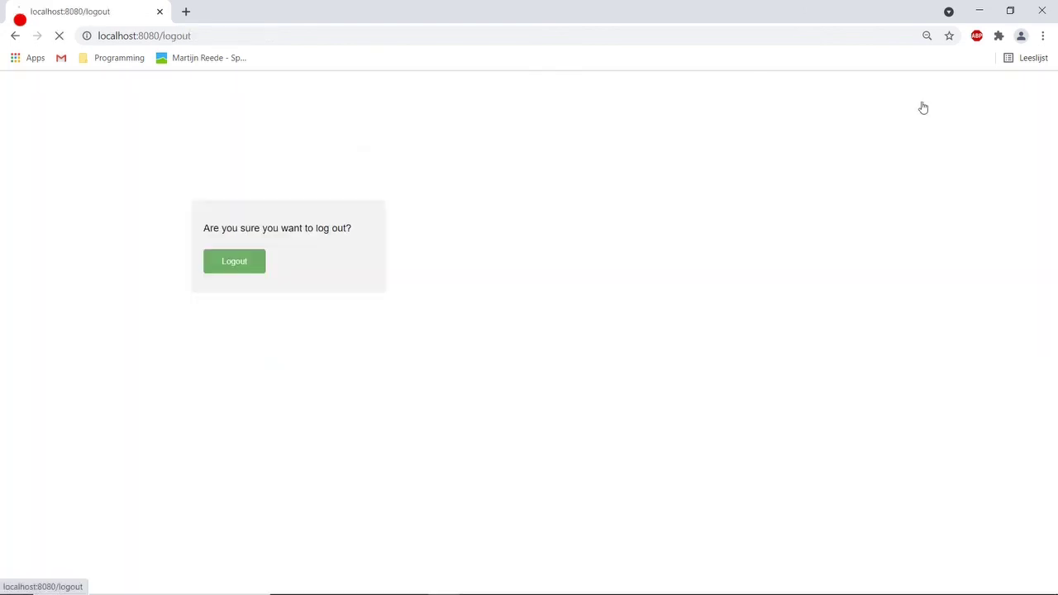
{"action": "left_click", "coordinate": [245, 259]}
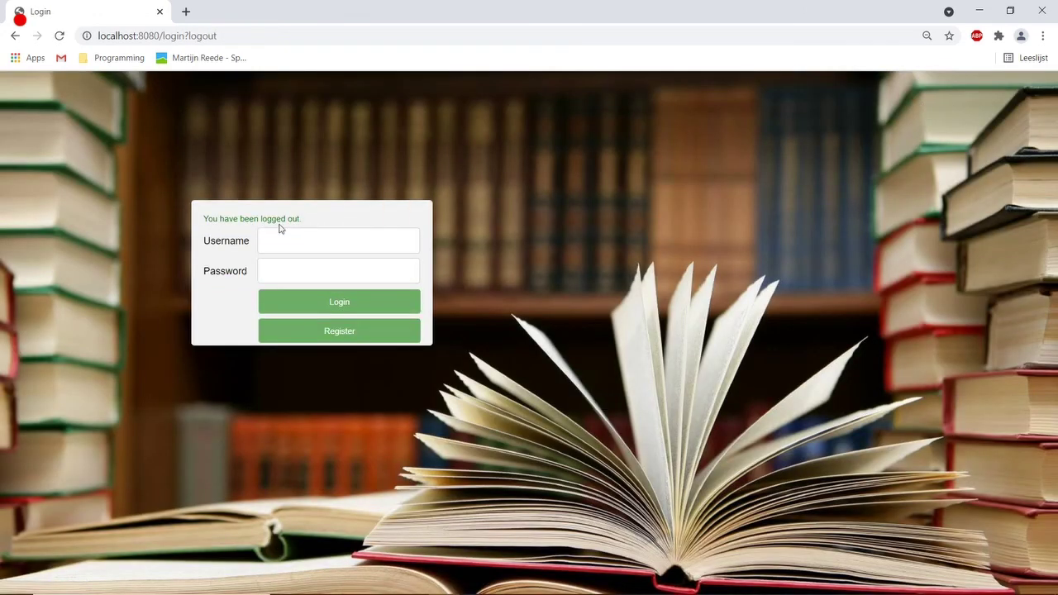
{"action": "left_click", "coordinate": [275, 232]}
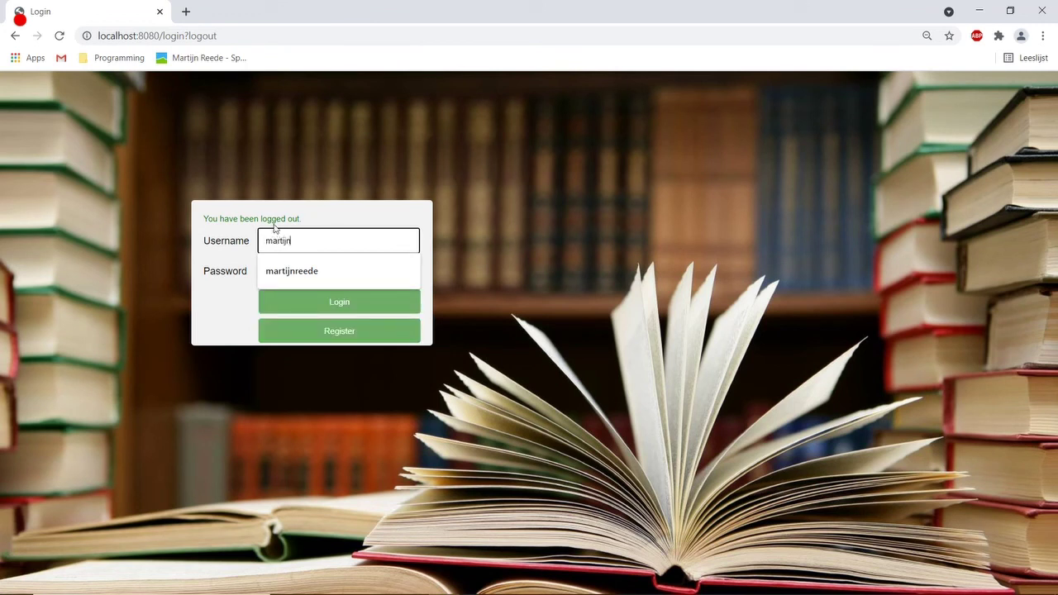
{"action": "key", "text": "Tab"}
{"action": "type", "text": "p"}
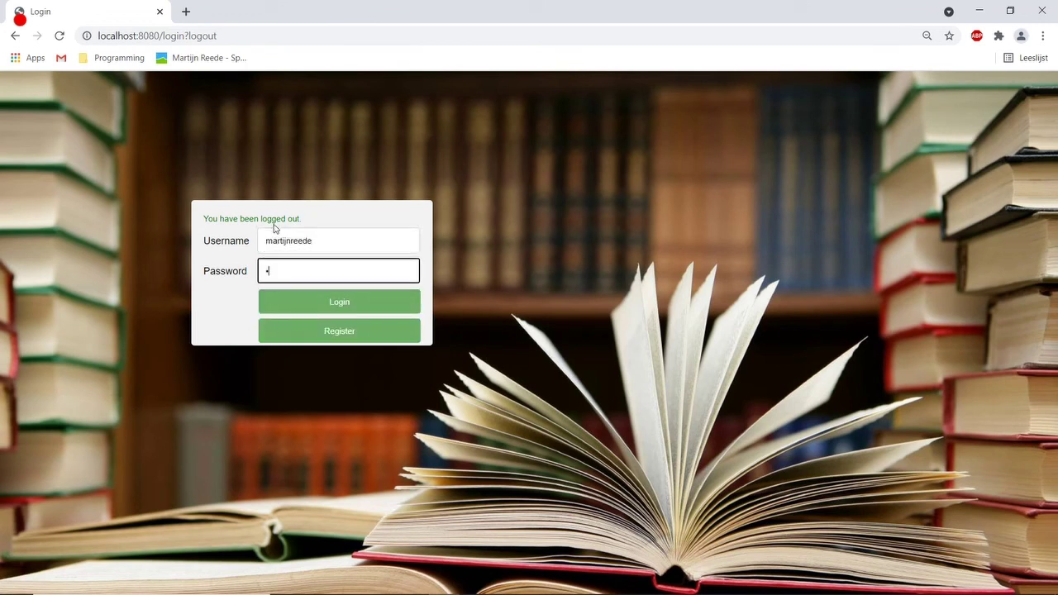
{"action": "key", "text": "Return"}
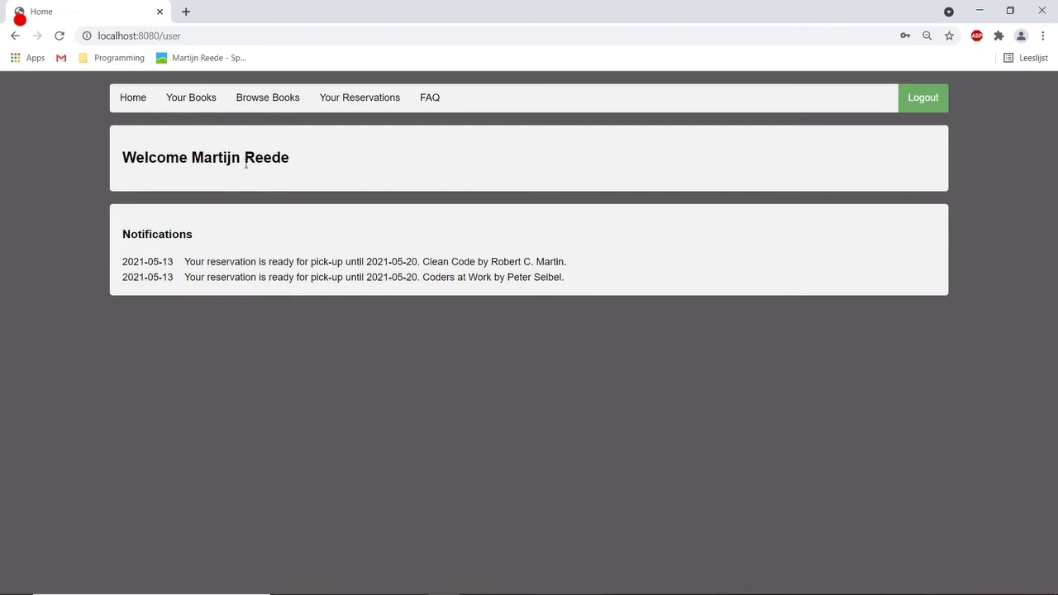
Check that Your Books shows no books in use, then begin signing out.
{"action": "left_click", "coordinate": [195, 101]}
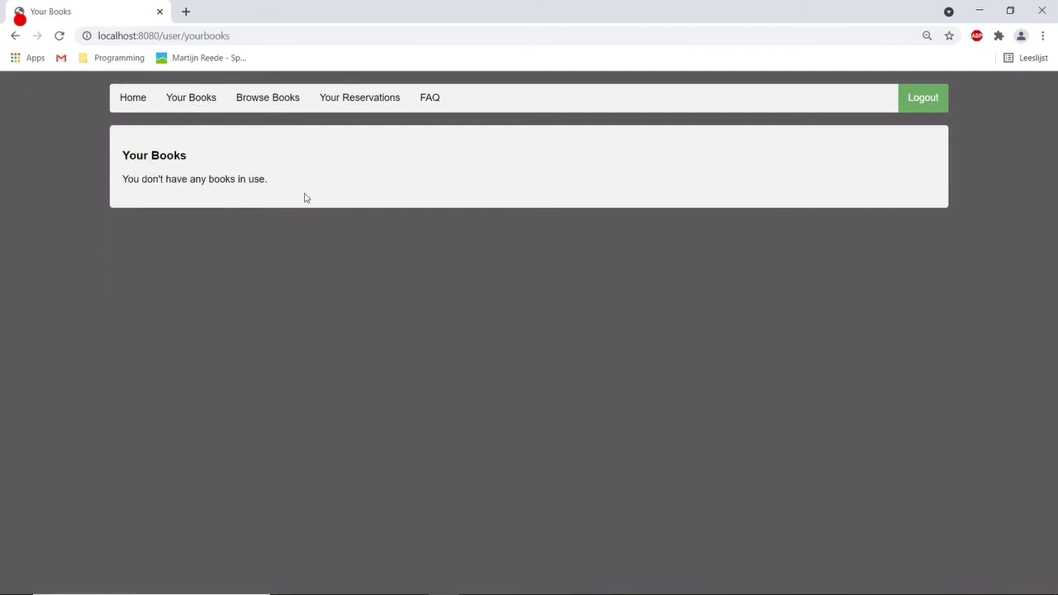
{"action": "left_click_drag", "start_coordinate": [305, 198], "coordinate": [81, 160]}
{"action": "left_click", "coordinate": [320, 158]}
{"action": "left_click", "coordinate": [933, 101]}
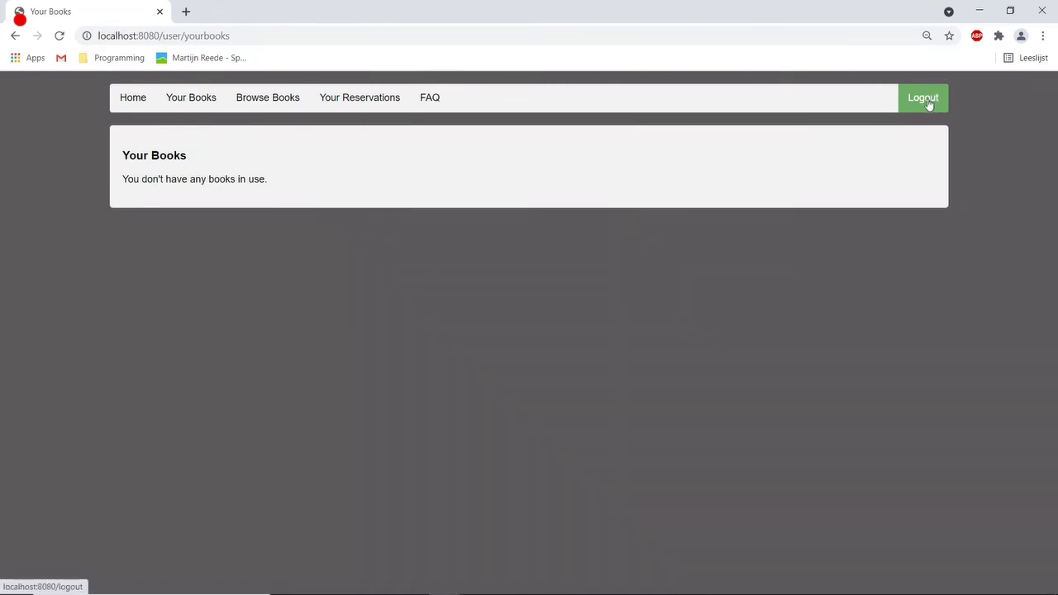
Finish signing out and log in as admin.
{"action": "left_click", "coordinate": [235, 263]}
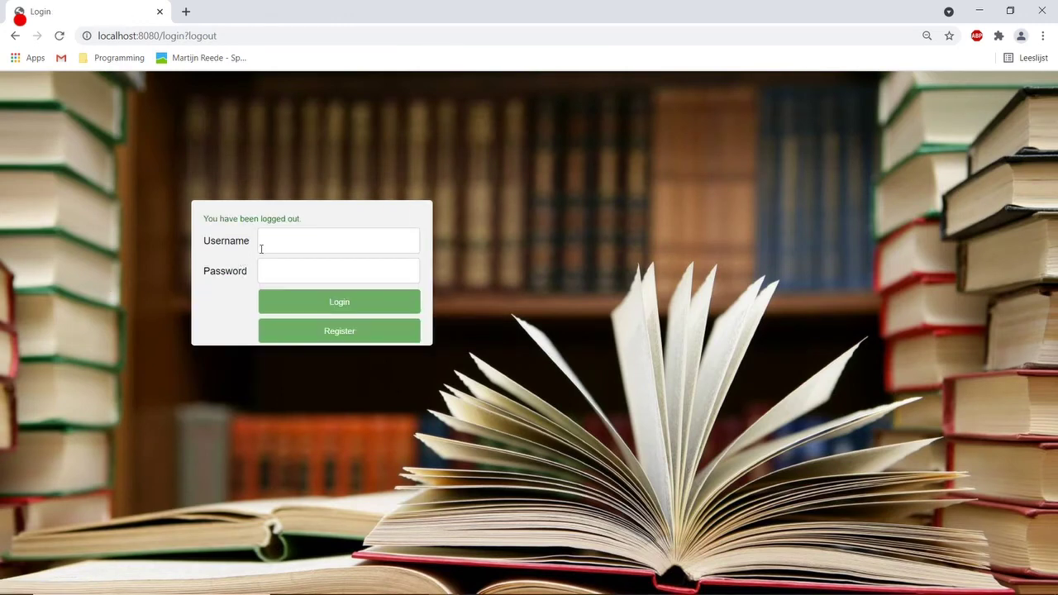
{"action": "type", "text": "admin"}
{"action": "key", "text": "Tab"}
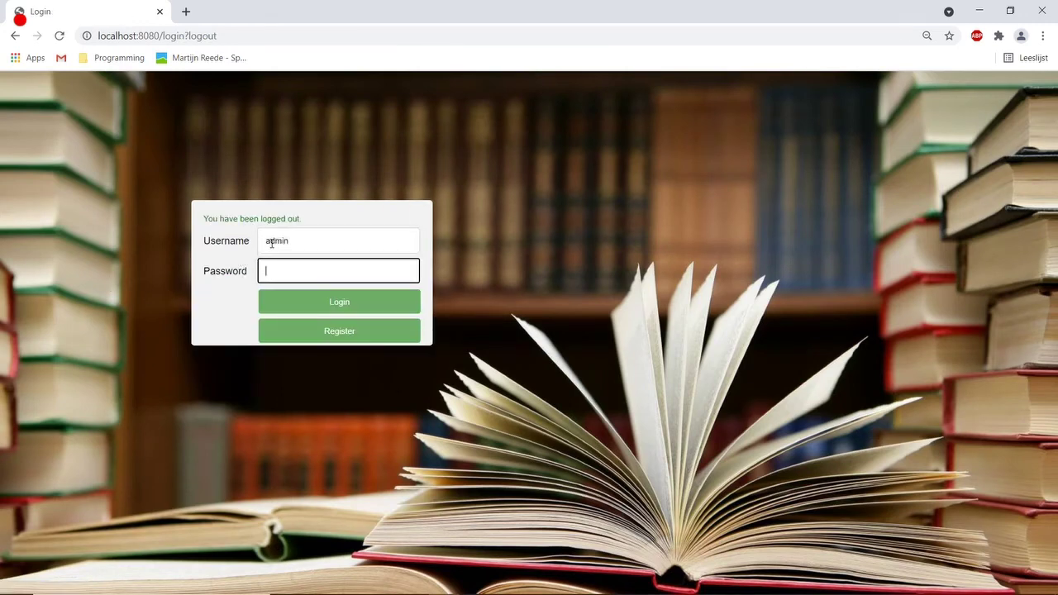
{"action": "type", "text": "pass"}
{"action": "key", "text": "Return"}
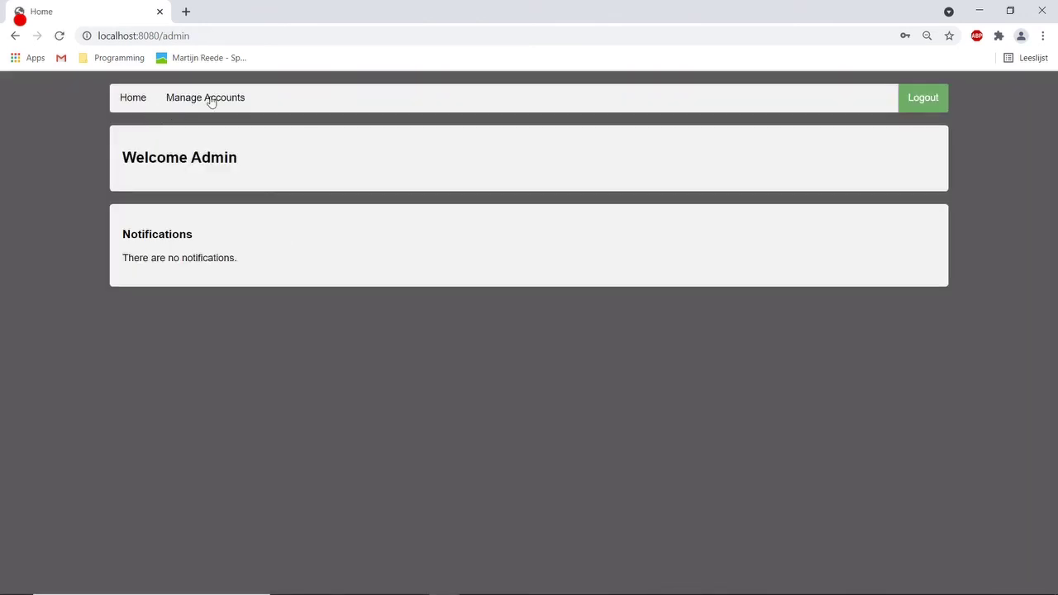
Search Manage Accounts by the member's first and last name and open their account.
{"action": "left_click", "coordinate": [212, 102]}
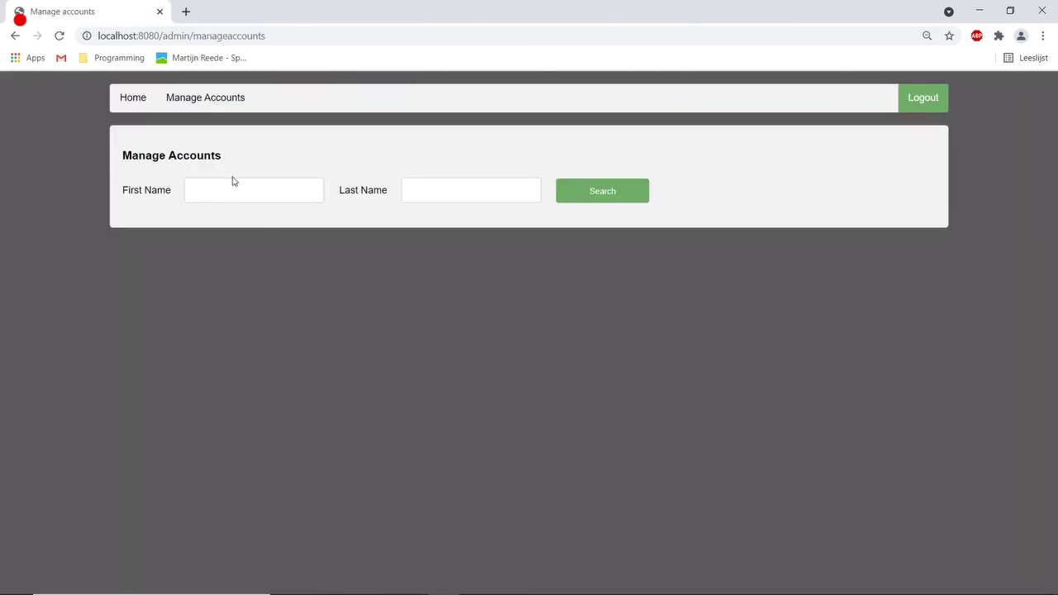
{"action": "left_click", "coordinate": [232, 193]}
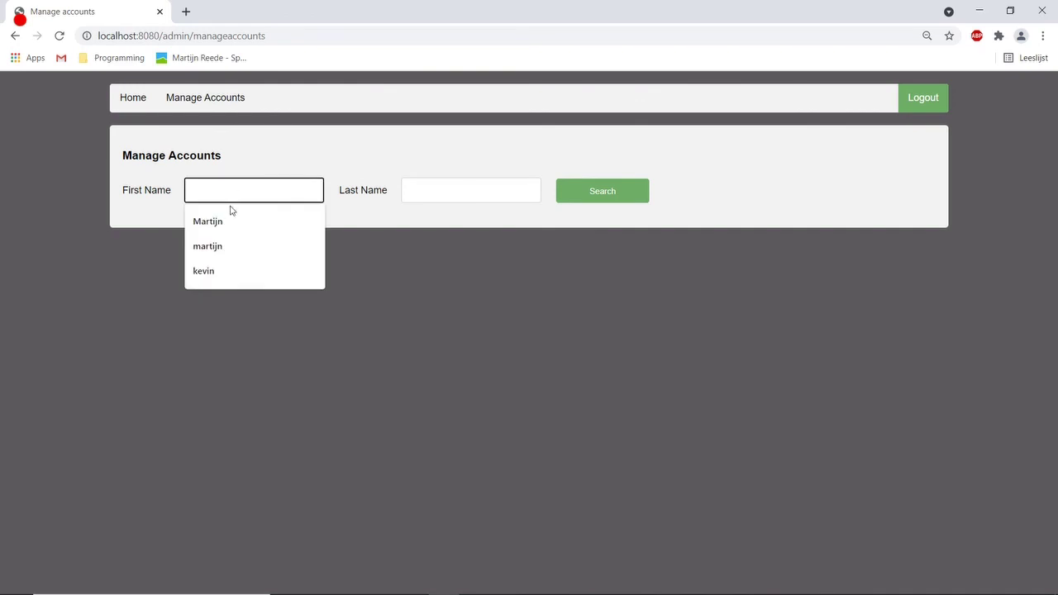
{"action": "left_click", "coordinate": [228, 220]}
{"action": "left_click", "coordinate": [461, 187]}
{"action": "type", "text": "re"}
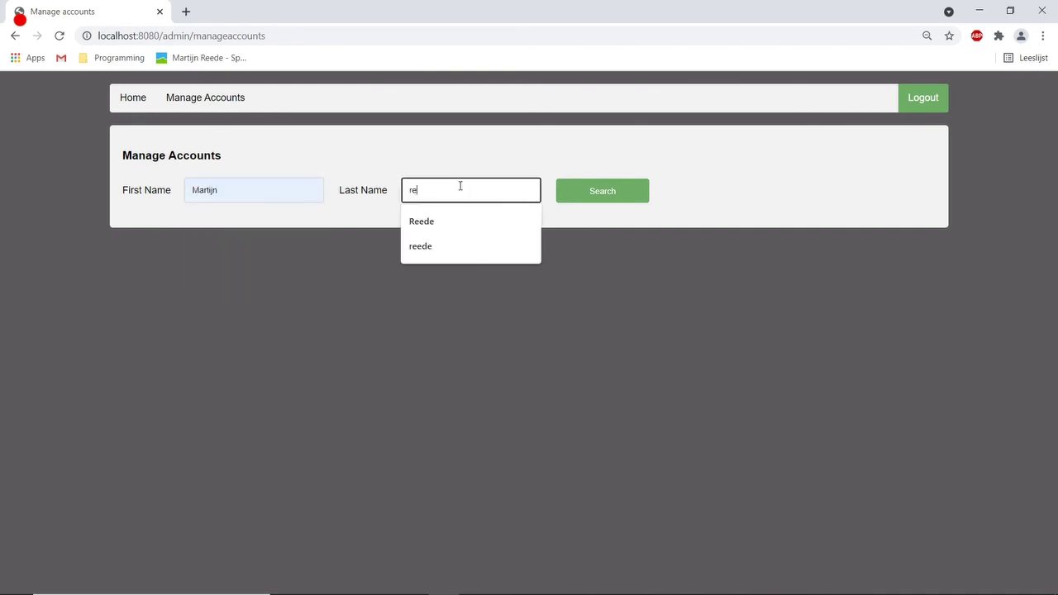
{"action": "type", "text": "ede"}
{"action": "key", "text": "Return"}
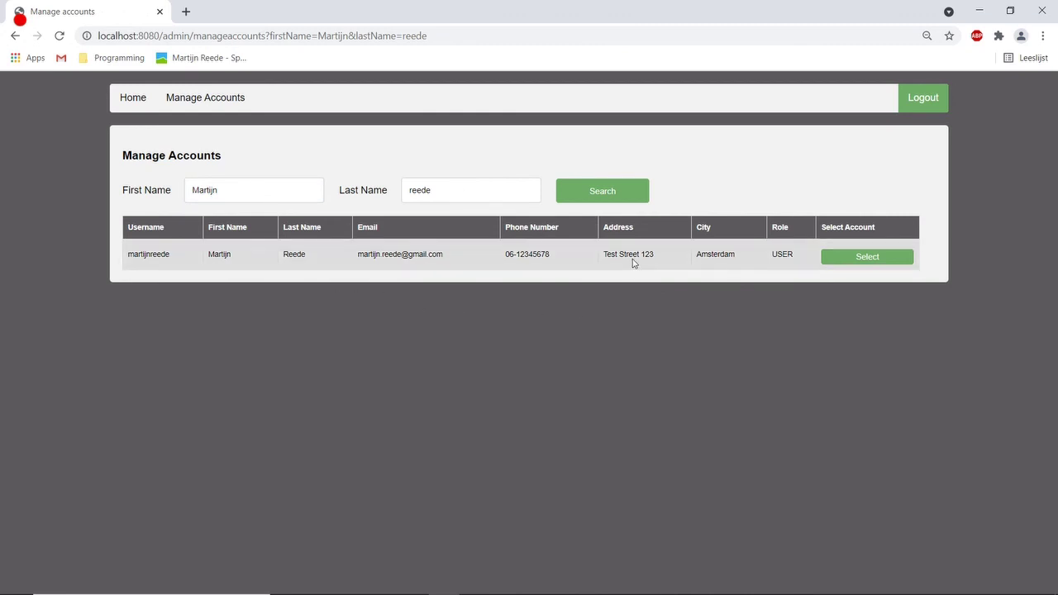
{"action": "left_click", "coordinate": [849, 264]}
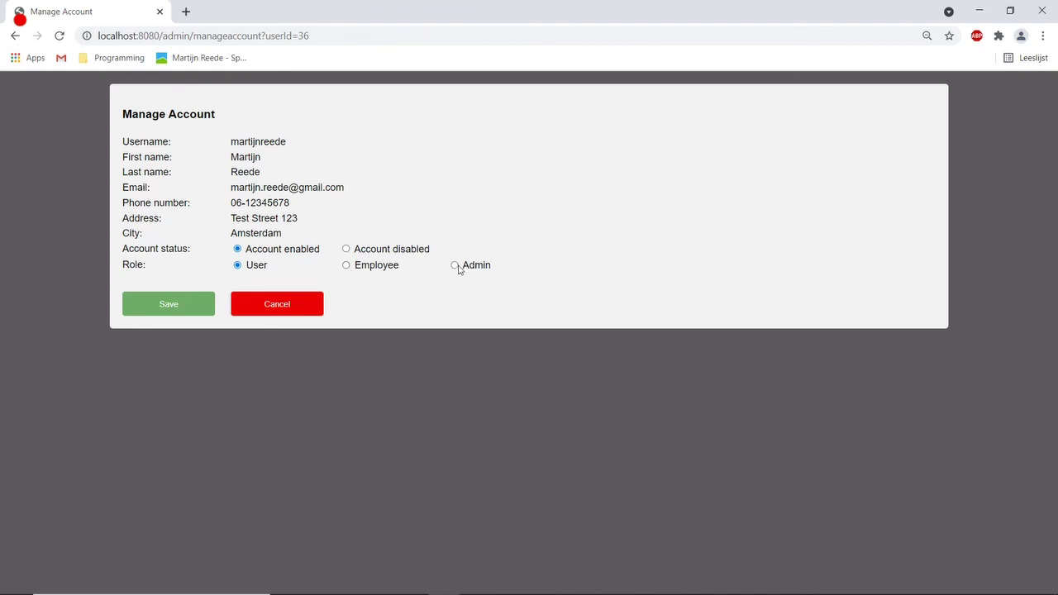
Set the account to Account disabled, save and confirm, then return to the search.
{"action": "left_click", "coordinate": [346, 251]}
{"action": "left_click", "coordinate": [169, 307]}
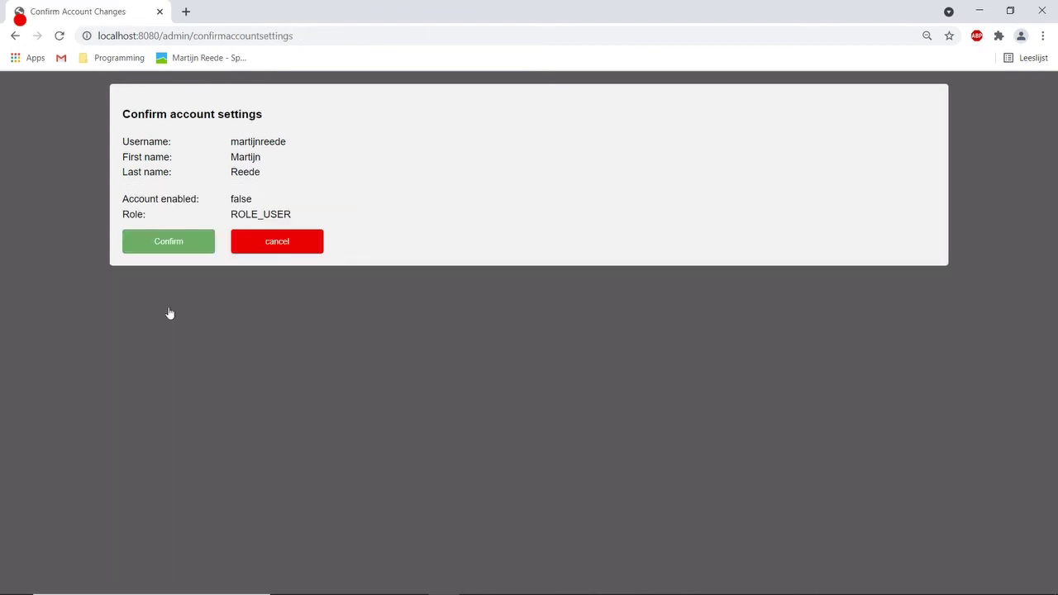
{"action": "left_click", "coordinate": [176, 251]}
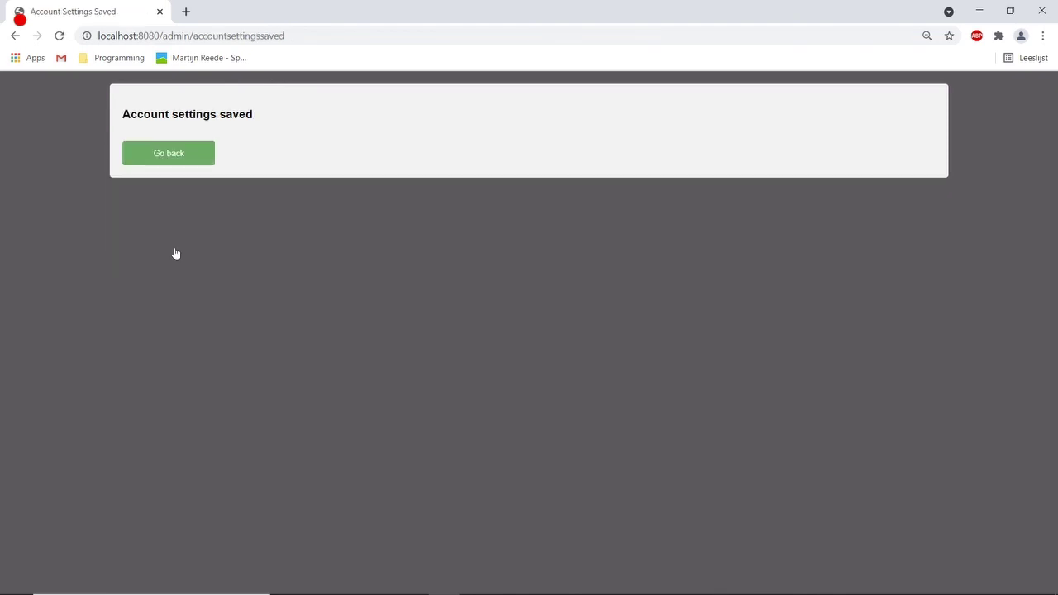
{"action": "left_click", "coordinate": [164, 162]}
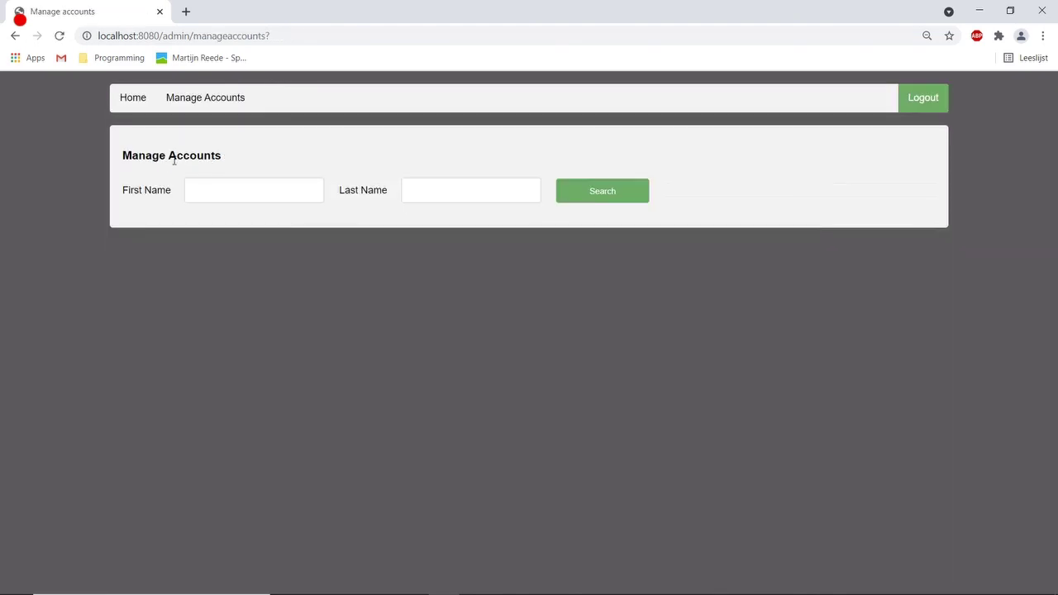
Log out of the admin account and sign in with the disabled member's username and password.
{"action": "left_click", "coordinate": [910, 98]}
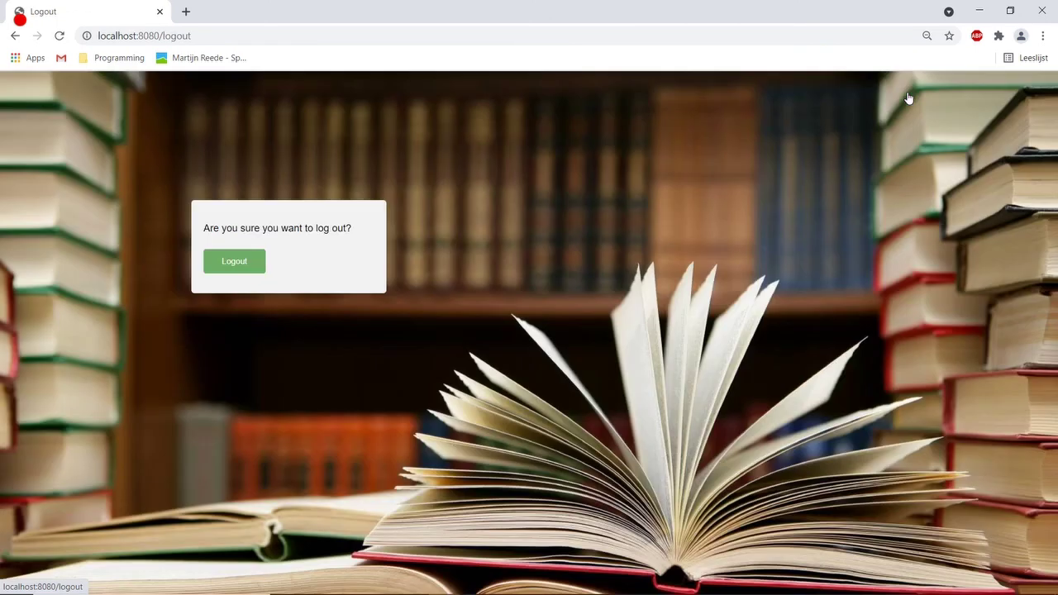
{"action": "left_click", "coordinate": [232, 263]}
{"action": "left_click", "coordinate": [317, 241]}
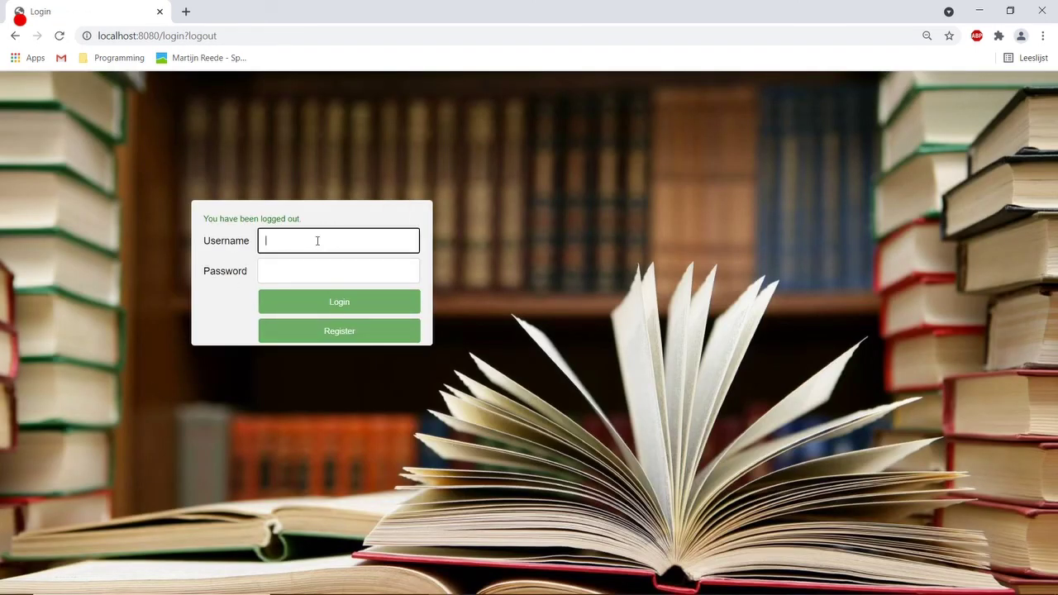
{"action": "key", "text": "Tab"}
{"action": "type", "text": "***********"}
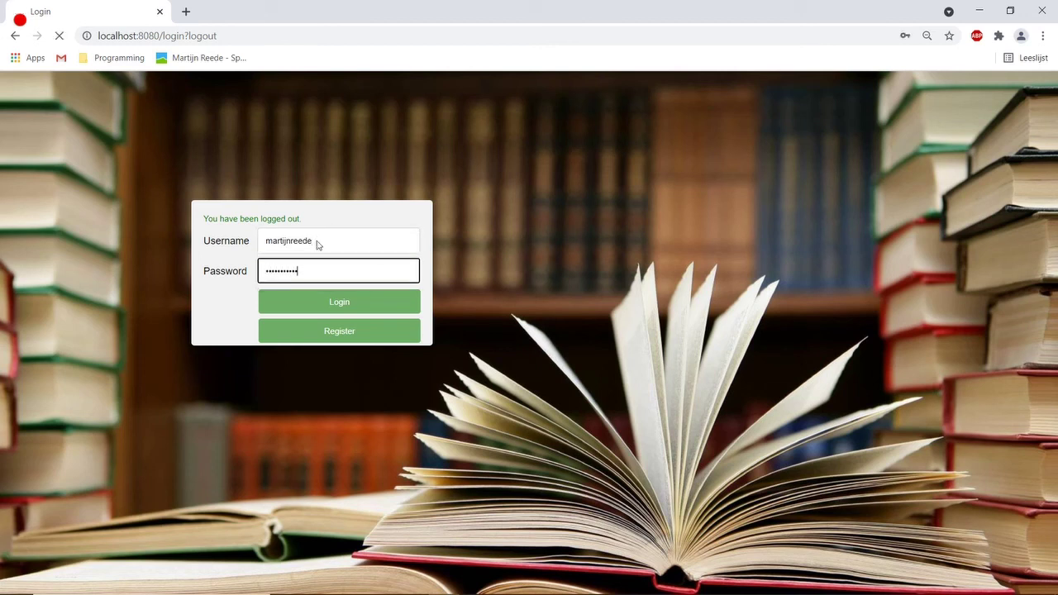